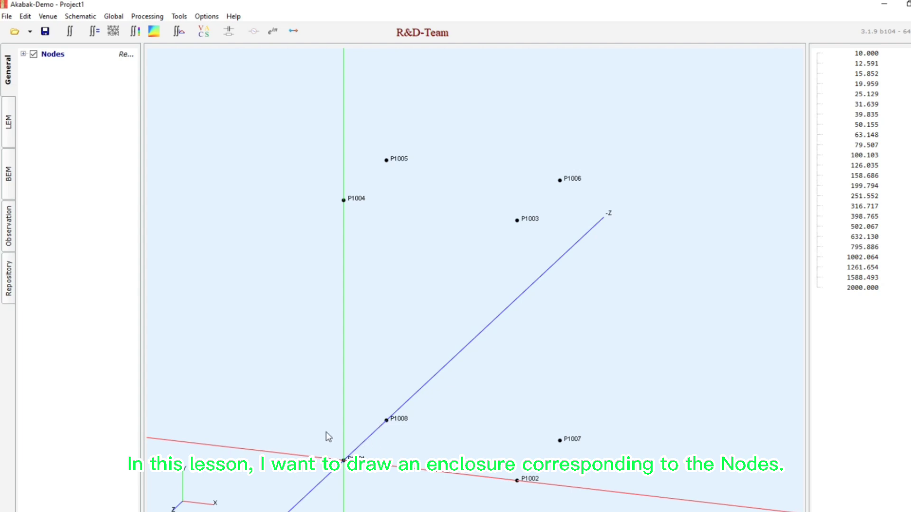
Switch the left panel to the BEM section
left_click(9, 174)
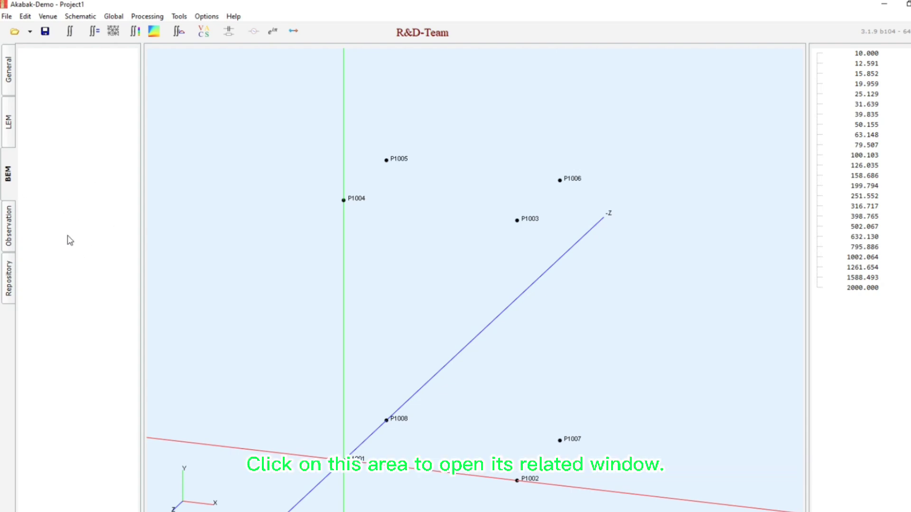
Pick the SUBDOMAIN prototype from the BEM component prototypes and apply it
left_click(93, 202)
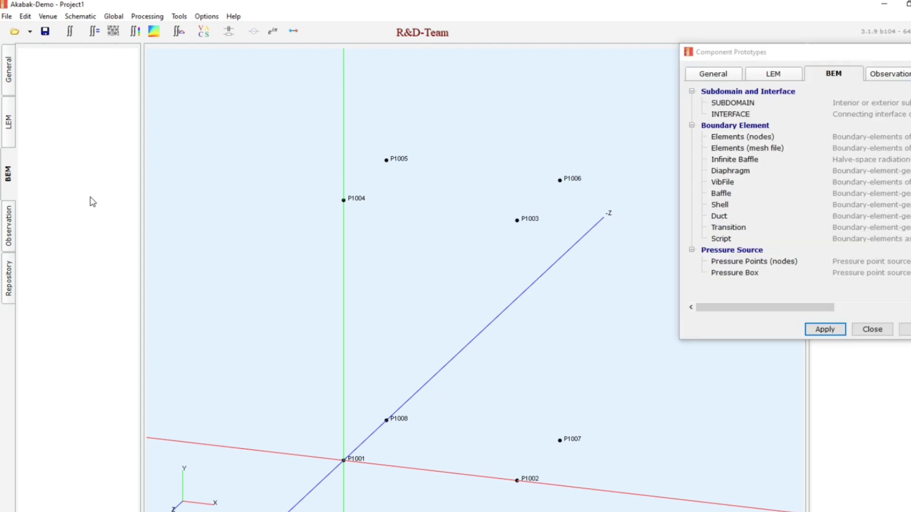
left_click(738, 107)
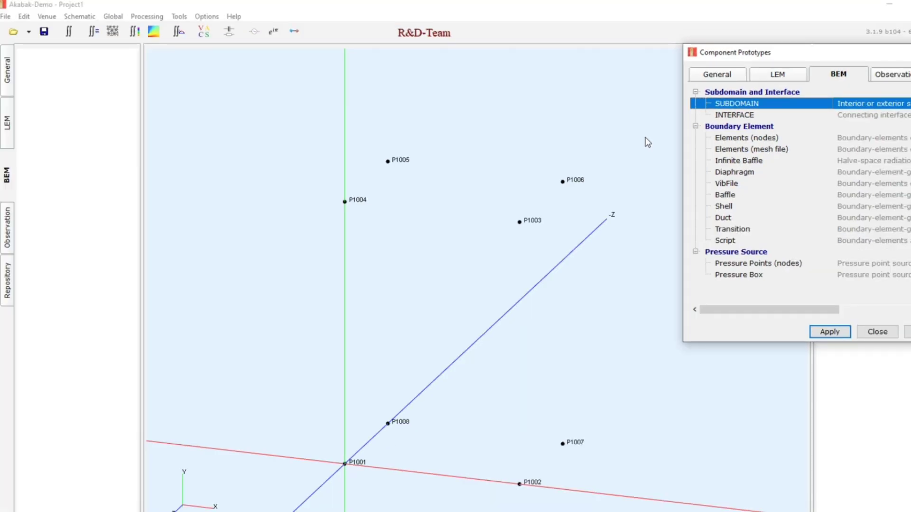
left_click(828, 332)
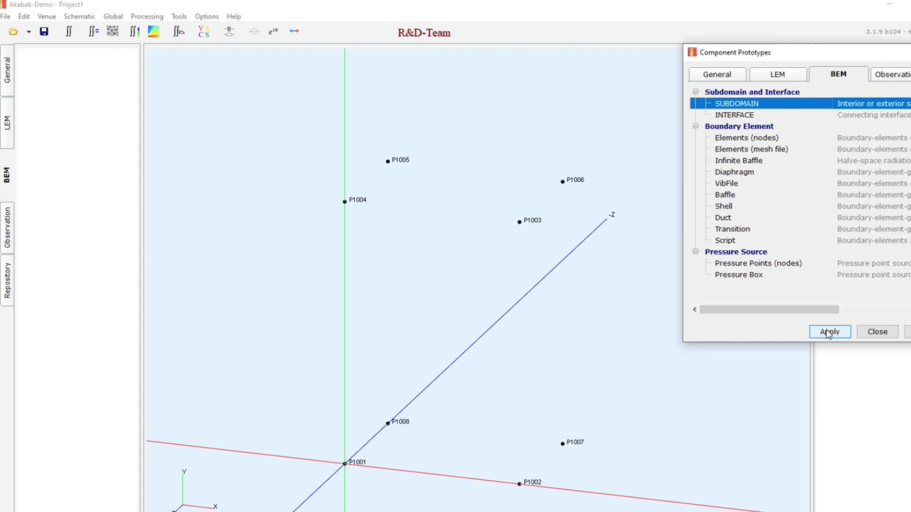
Name the new subdomain 'Inside', make it an interior domain, and close its settings
left_click(829, 333)
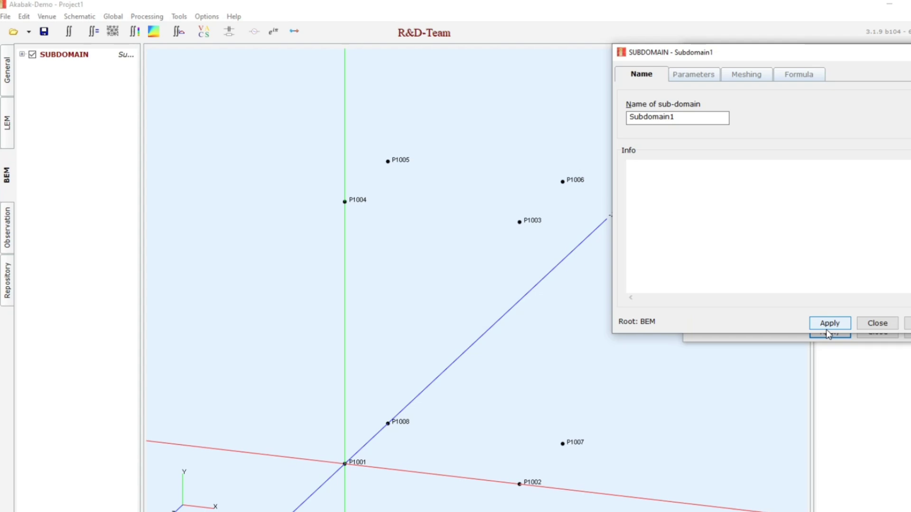
double_click(676, 118)
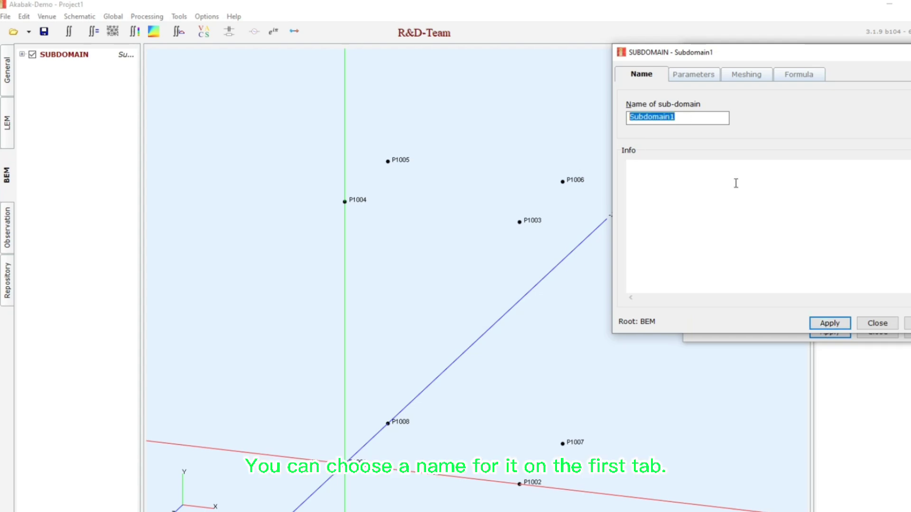
type("In")
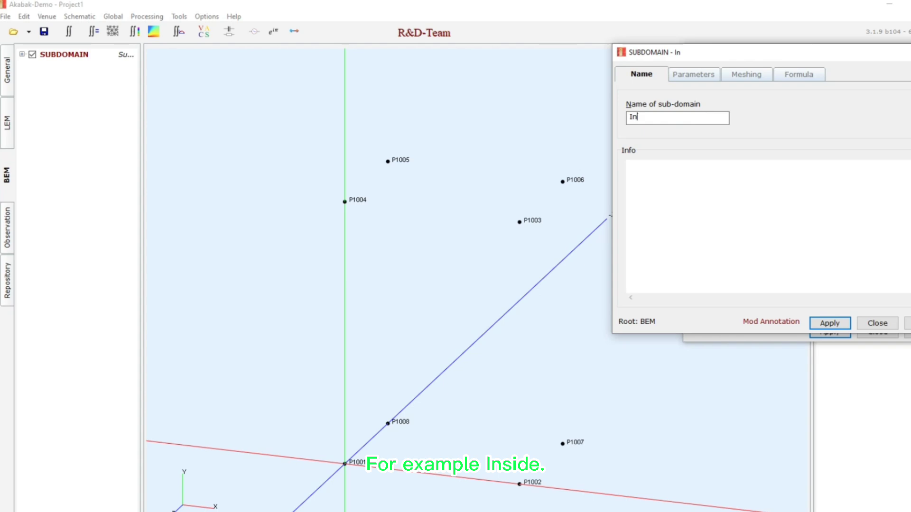
type("side")
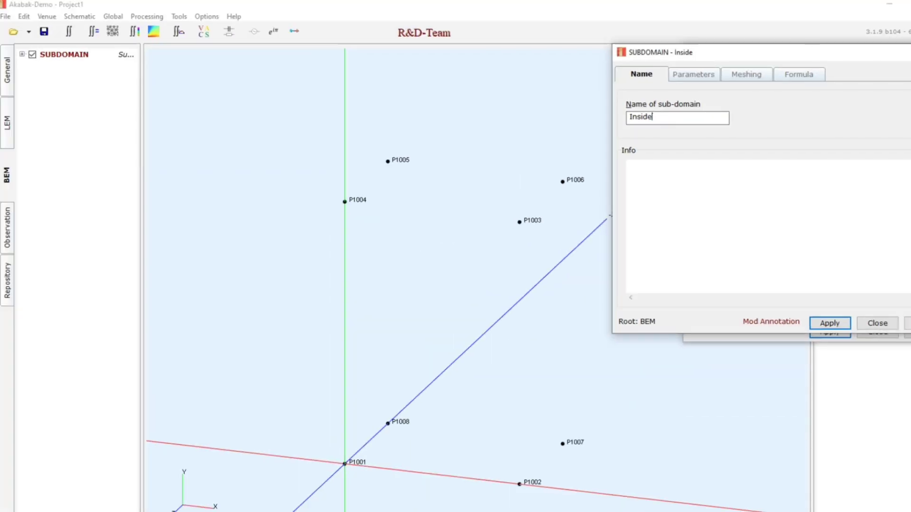
left_click(710, 77)
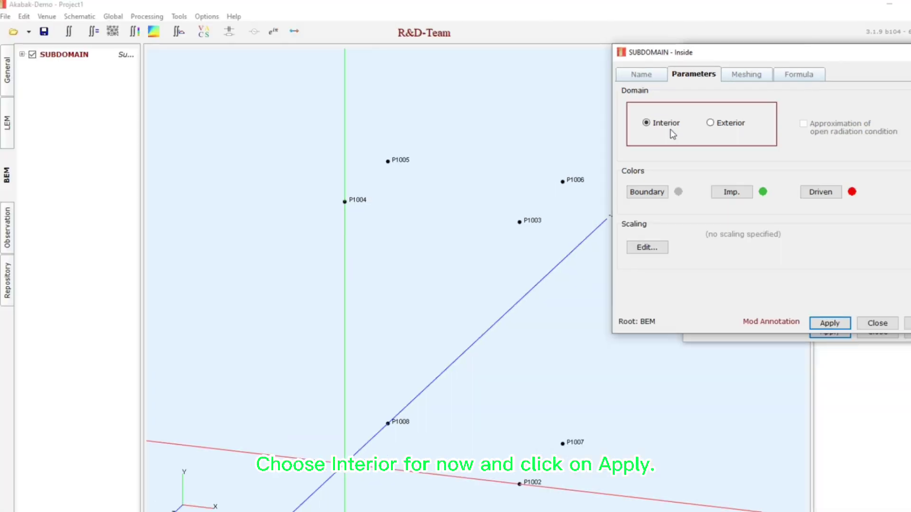
left_click(817, 326)
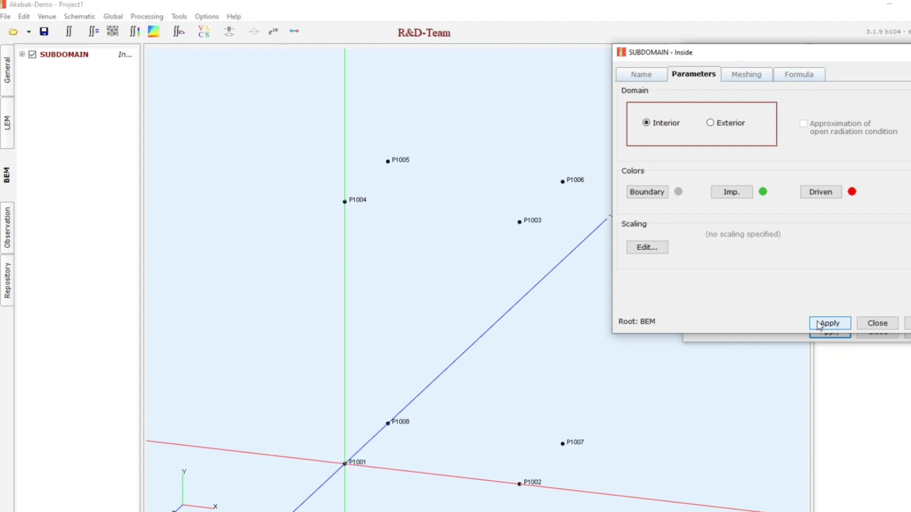
left_click(878, 324)
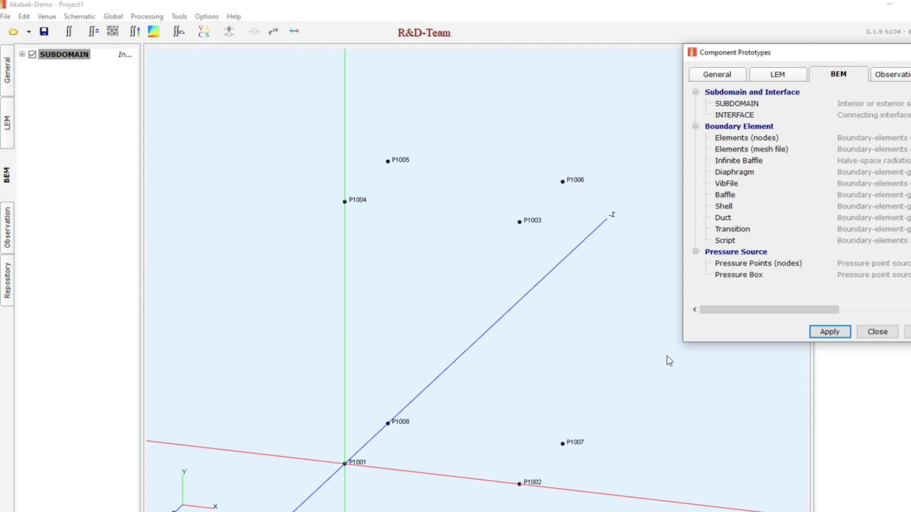
Add an Elements (nodes) component under the Inside subdomain and rename it 'Inside'
left_click(757, 140)
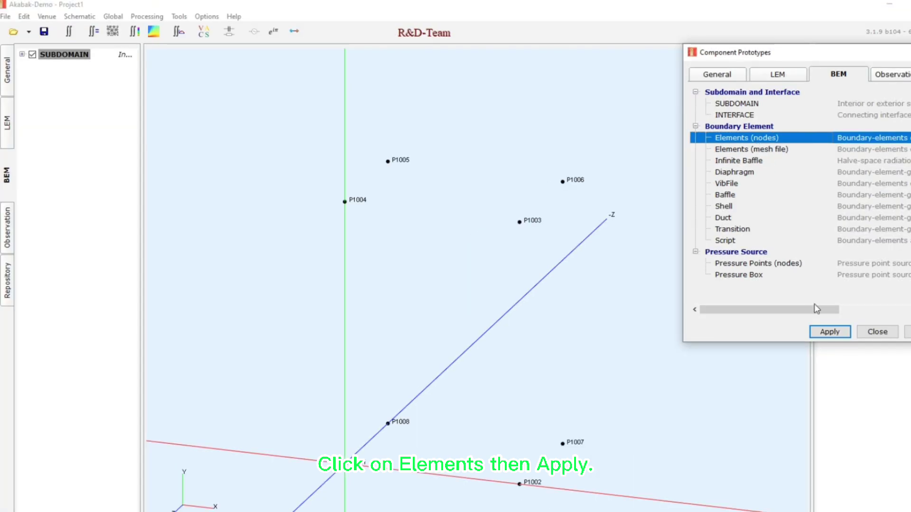
left_click(829, 333)
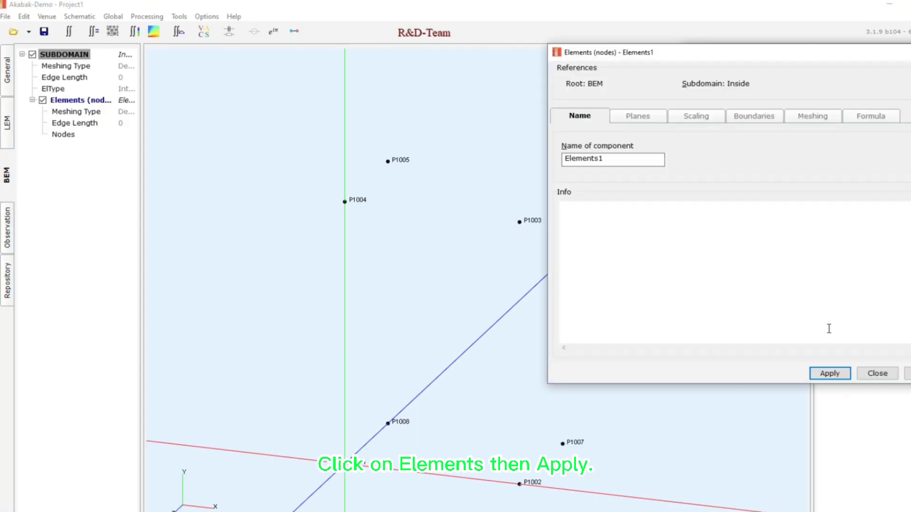
double_click(617, 160)
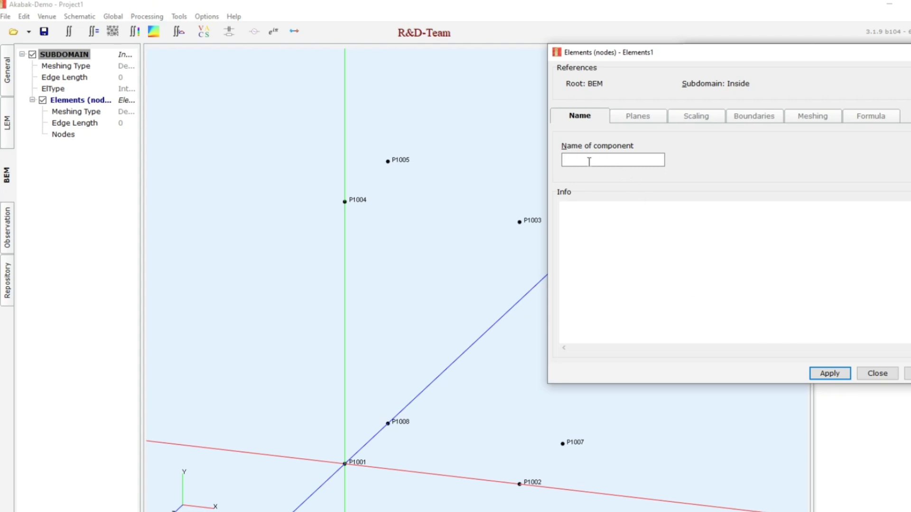
type("Inside")
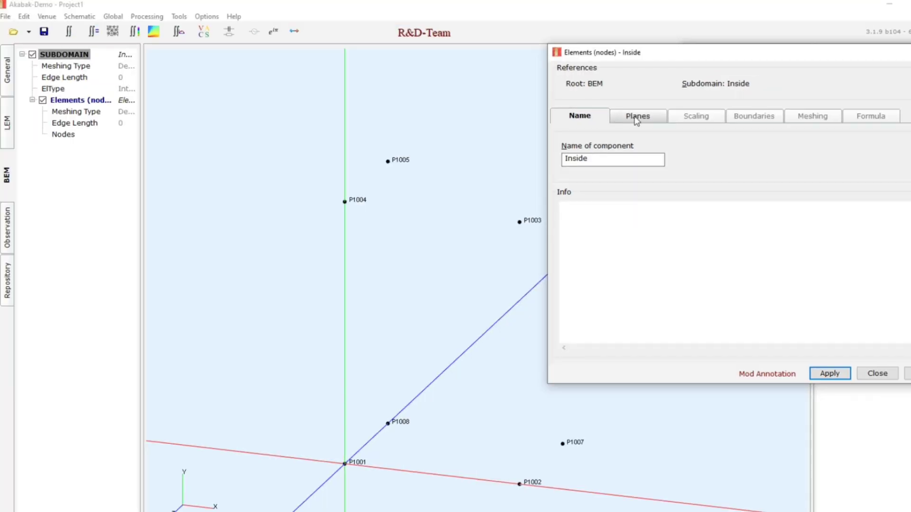
left_click(636, 119)
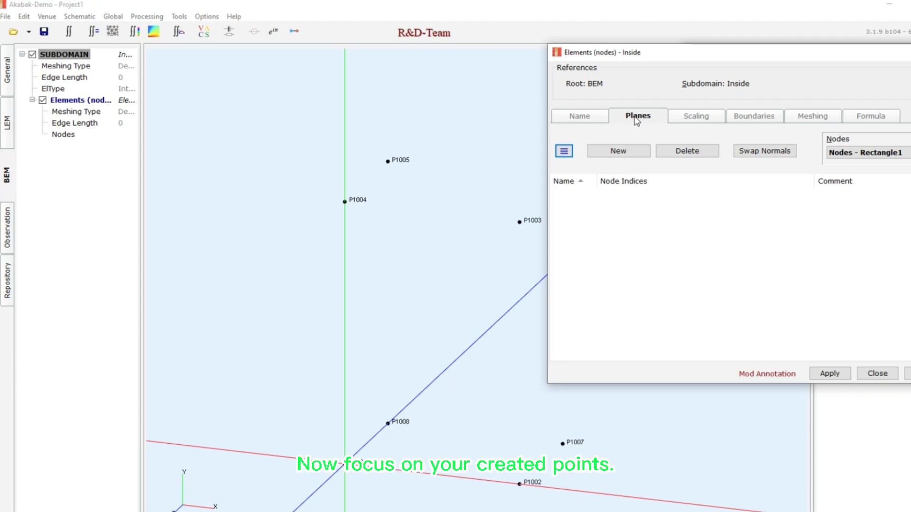
left_click_drag(640, 56, 687, 64)
scroll(568, 191, "up", 2)
left_click_drag(569, 192, 505, 286)
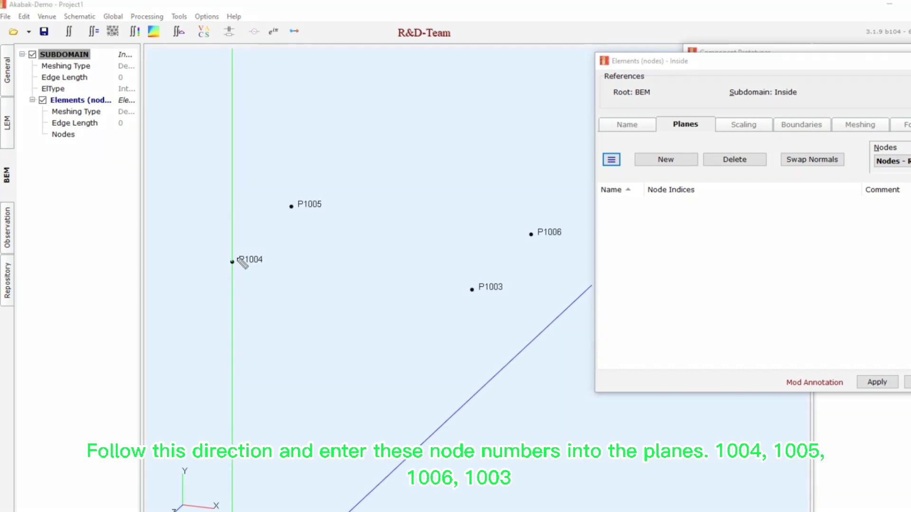
mouse_move(236, 257)
left_mouse_down()
mouse_move(287, 211)
mouse_move(522, 229)
mouse_move(510, 236)
mouse_move(516, 253)
mouse_move(481, 286)
mouse_move(494, 280)
left_mouse_up()
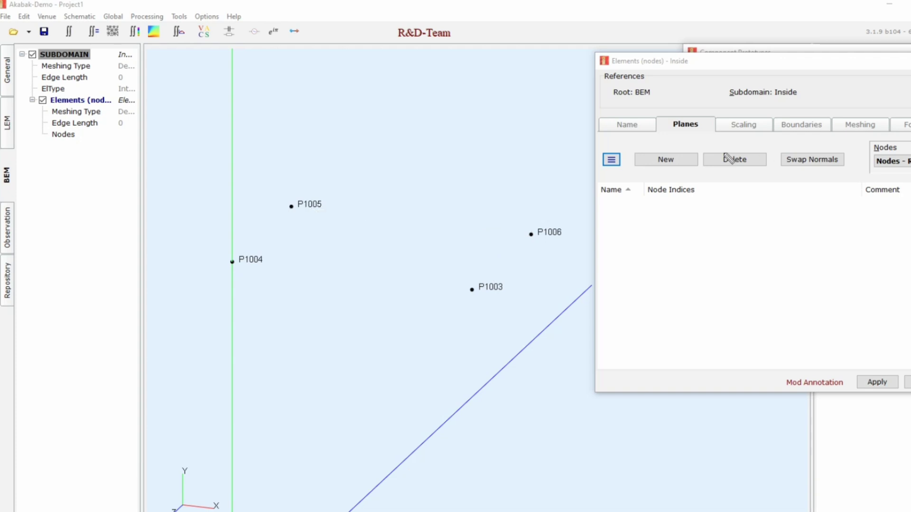
left_click(674, 159)
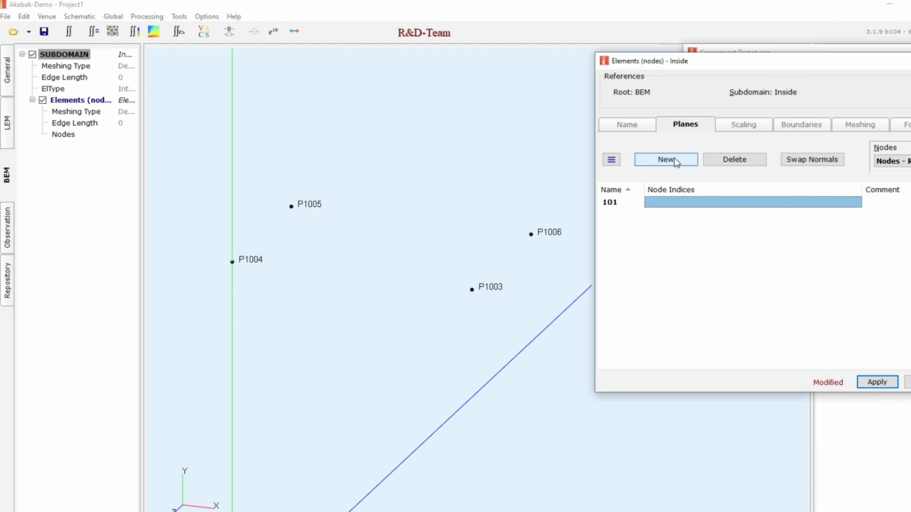
left_click(694, 206)
type("100")
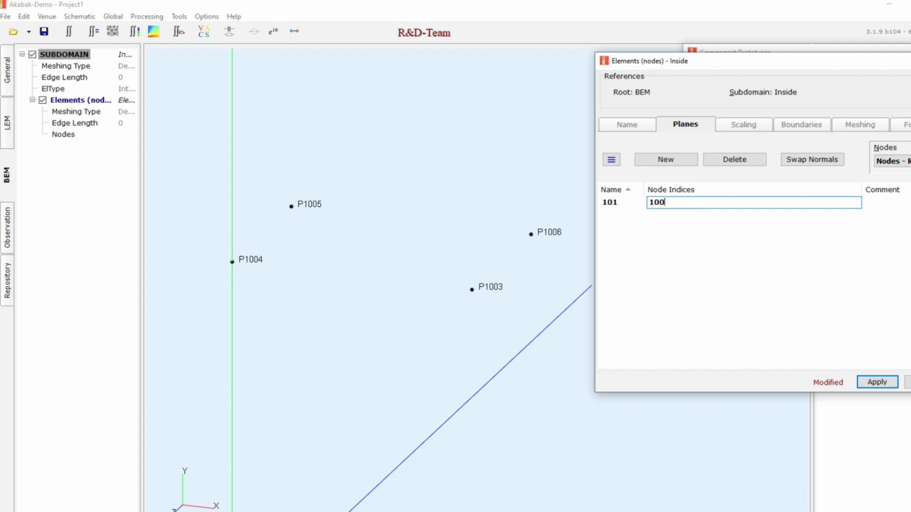
type("4 1005 1006 1003")
left_click(869, 384)
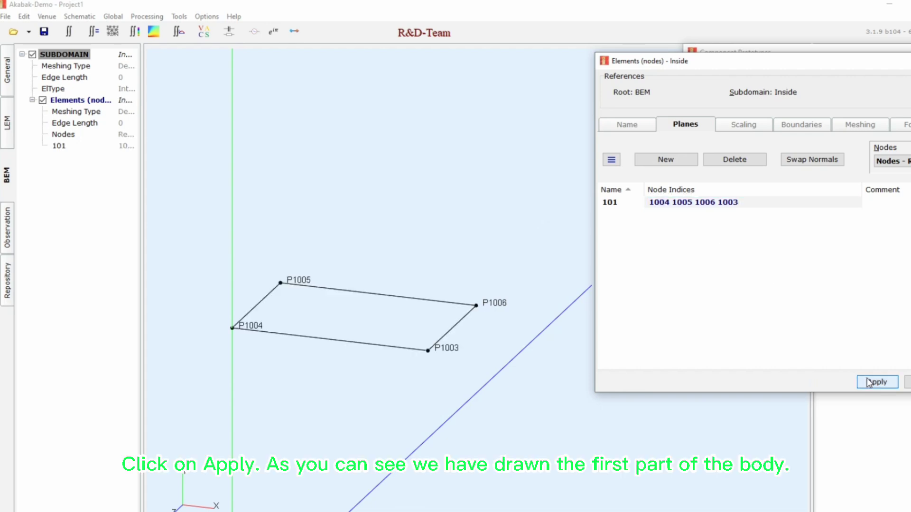
mouse_move(346, 406)
left_mouse_down()
mouse_move(370, 184)
mouse_move(374, 350)
mouse_move(449, 317)
mouse_move(411, 229)
mouse_move(409, 146)
mouse_move(411, 247)
left_mouse_up()
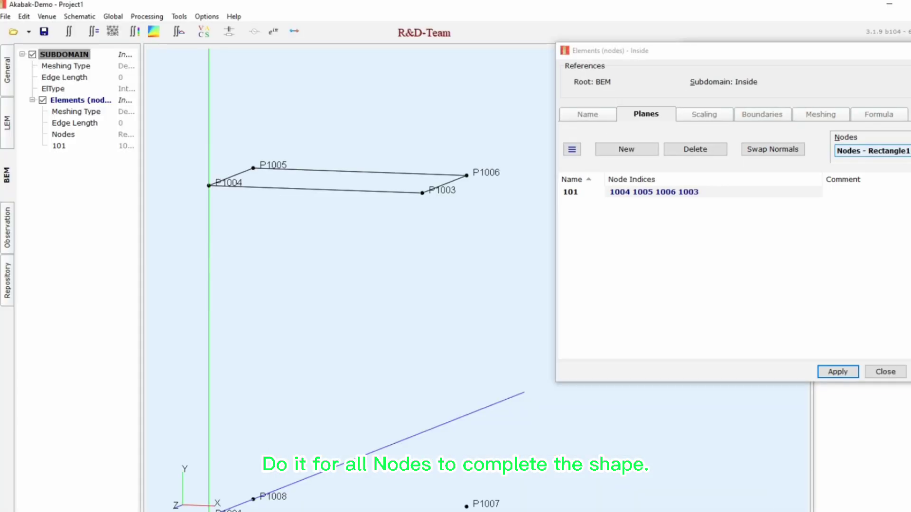
left_click(626, 149)
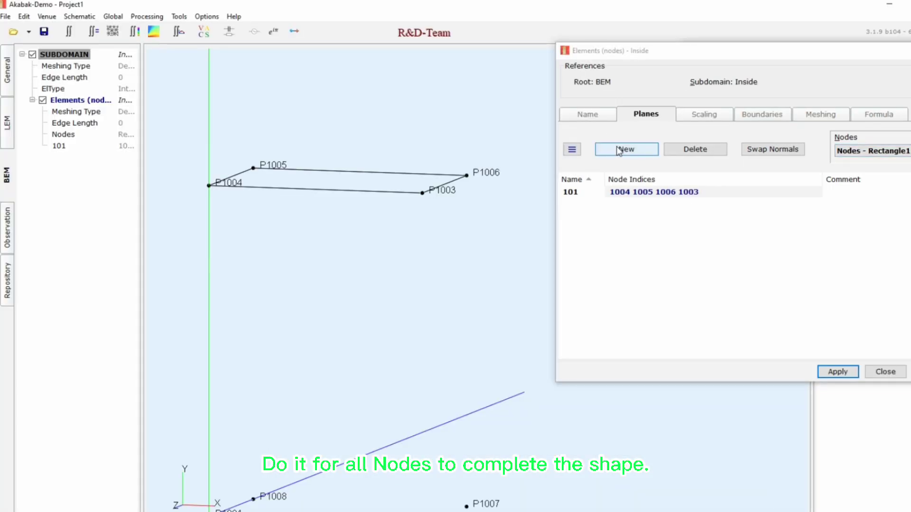
type("1003 1006 1007 1002")
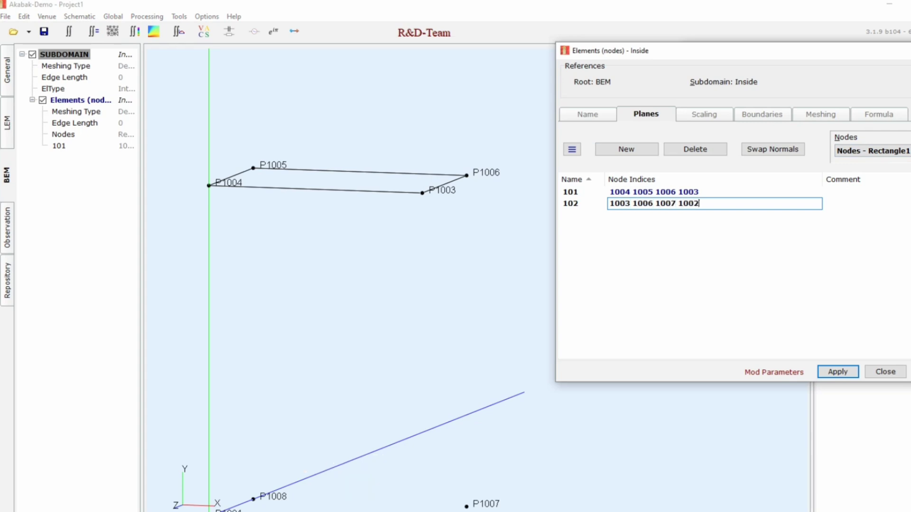
left_click(626, 149)
type("1004 100")
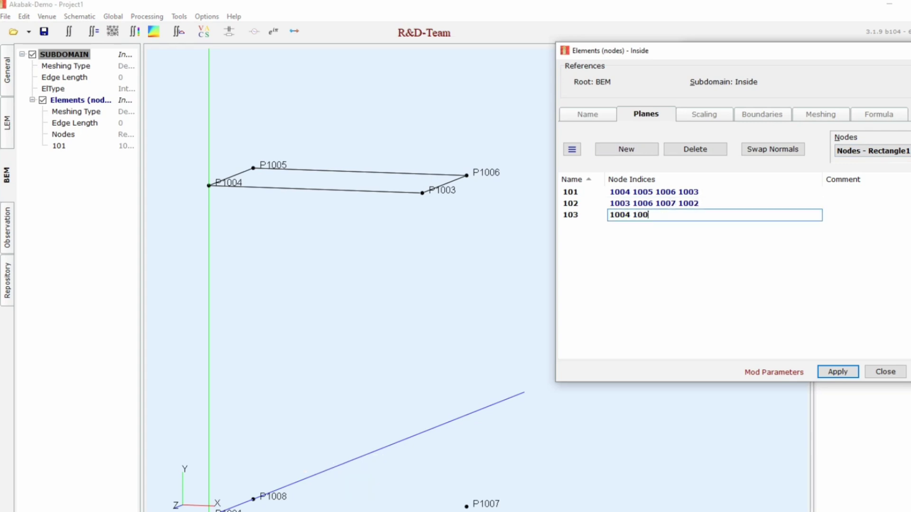
type("3 1002 1001")
left_click(842, 374)
left_click_drag(398, 425, 245, 453)
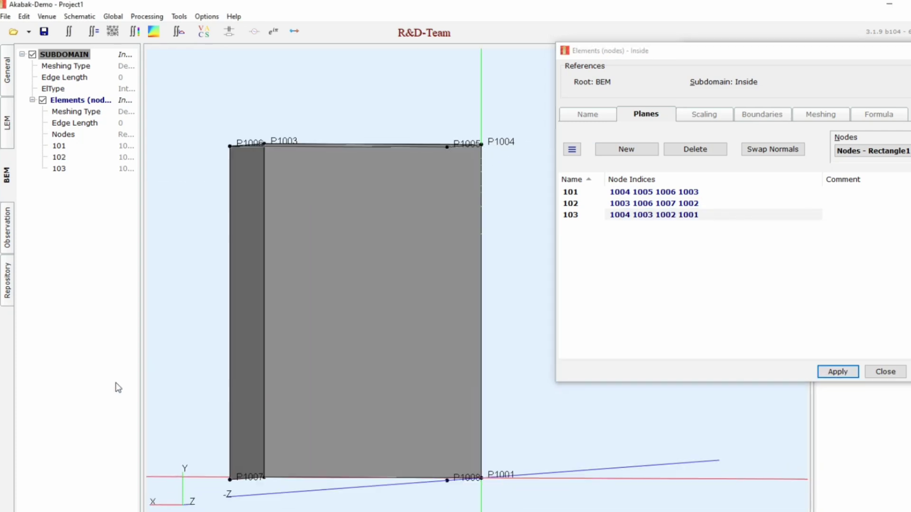
left_click(626, 149)
type("100")
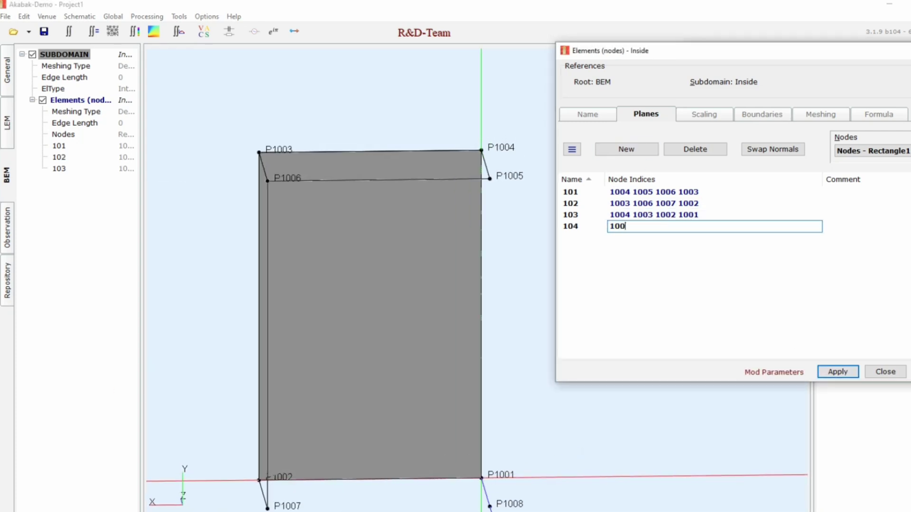
type("5 1006 1007 1008")
left_click(838, 372)
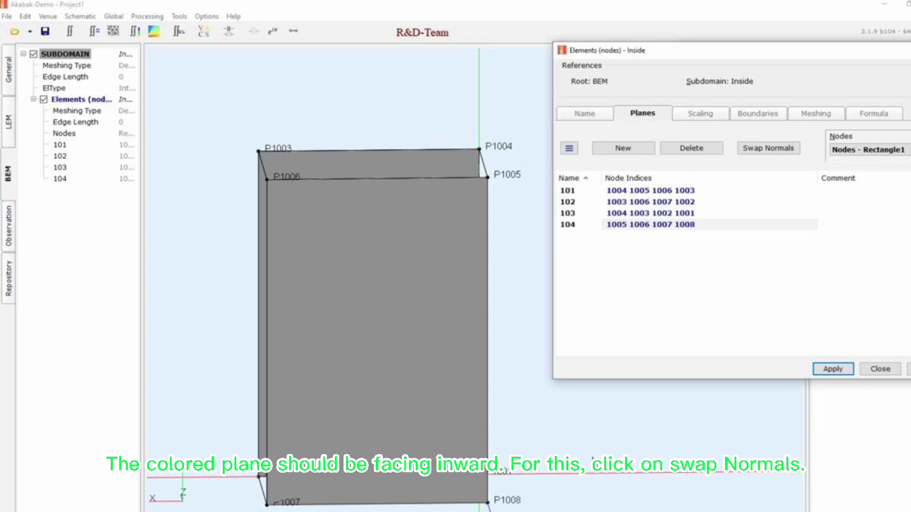
left_click(769, 149)
left_click(833, 369)
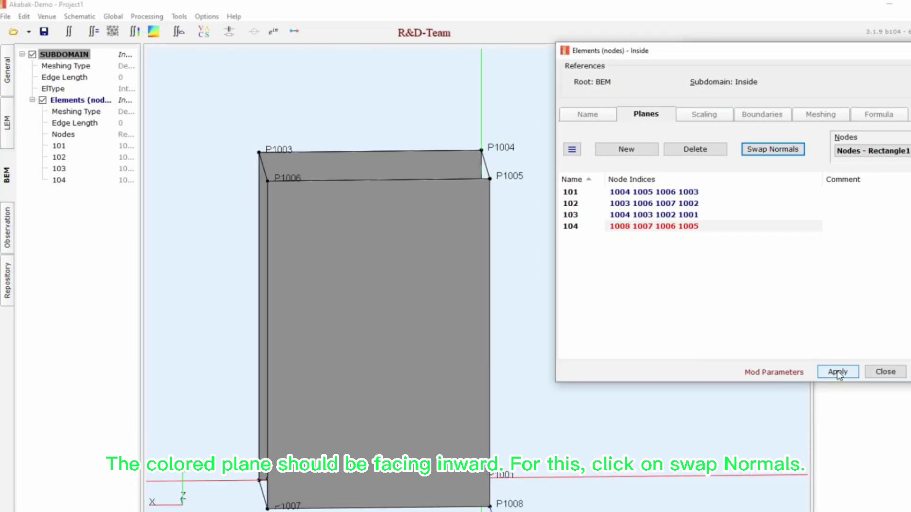
left_click_drag(485, 409, 546, 332)
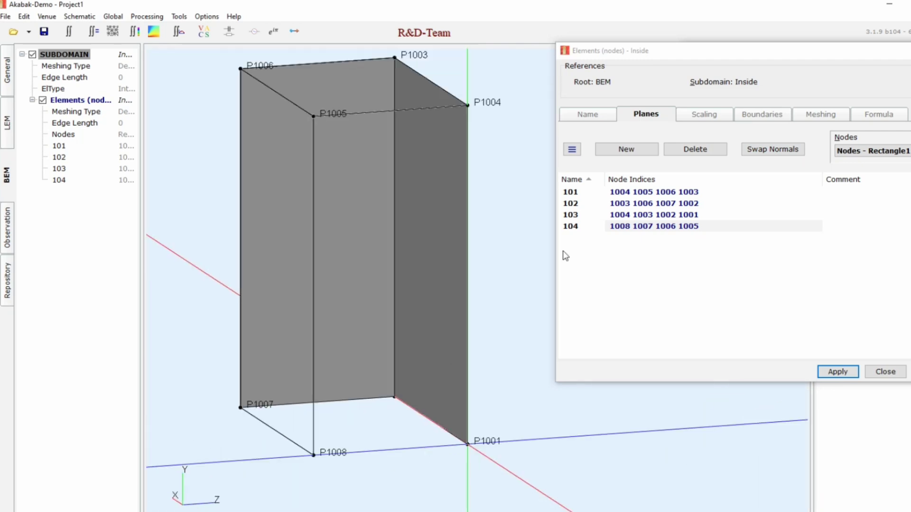
left_click(626, 149)
type("1004 1005 100")
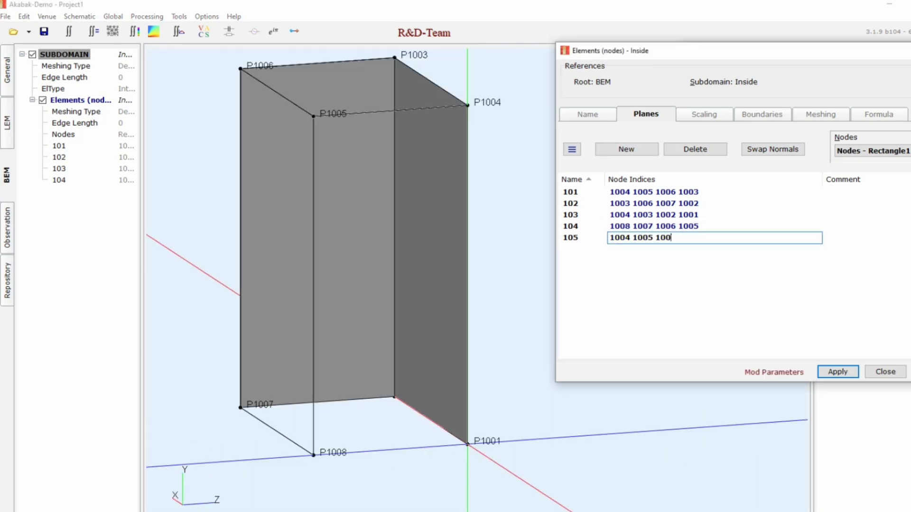
type("8 1001")
key("Return")
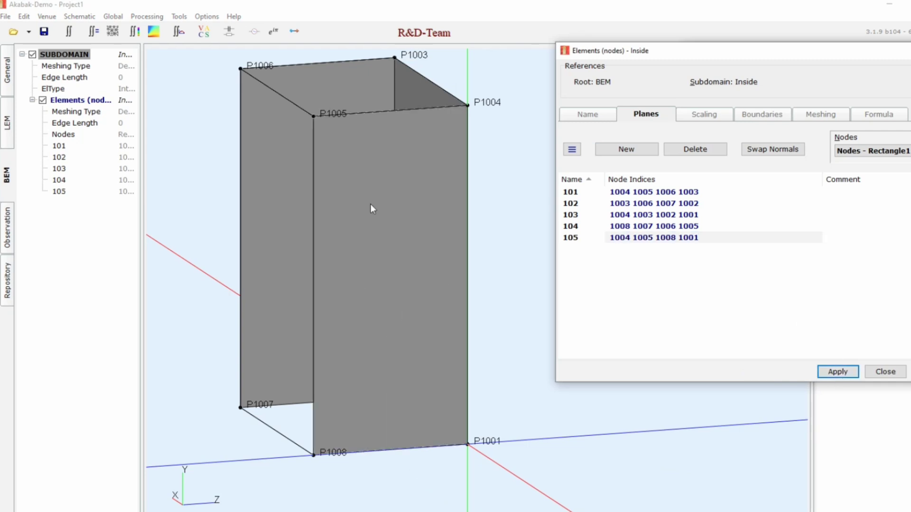
left_click(773, 149)
left_click(837, 371)
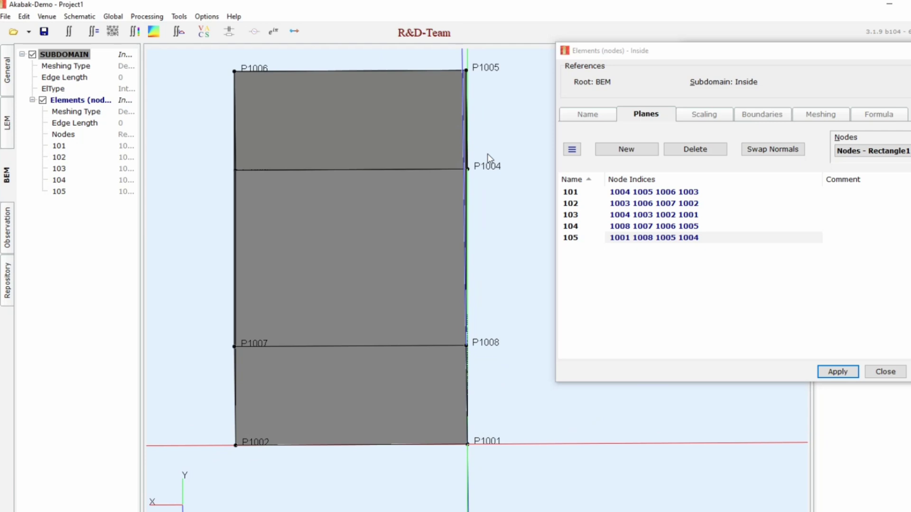
left_click(645, 250)
type("1007 1008 1001 1002")
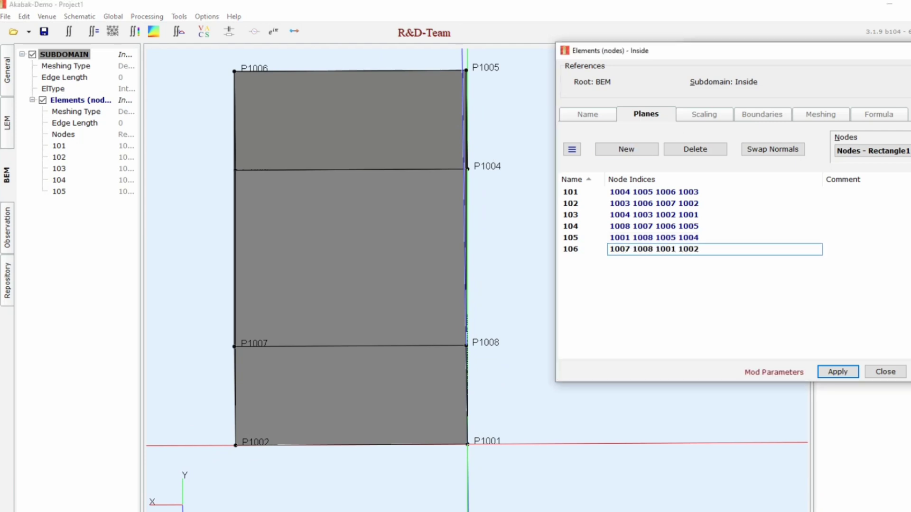
key("Return")
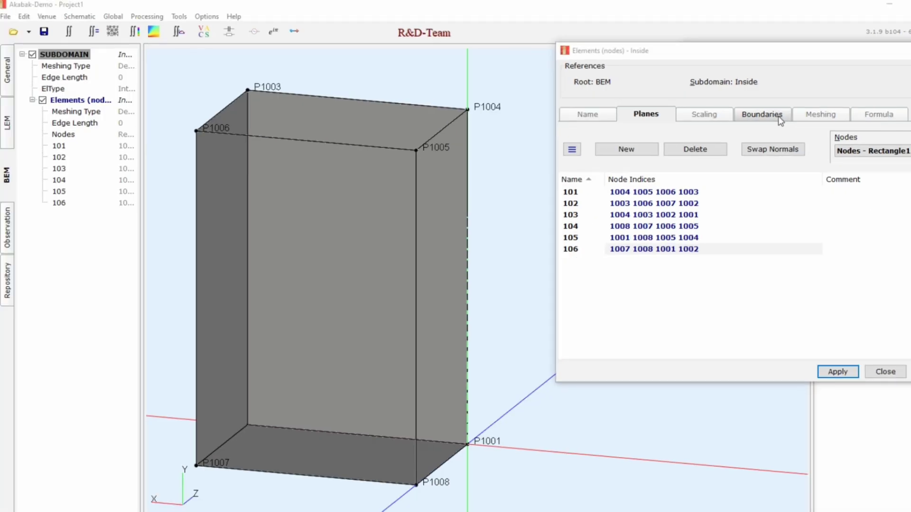
Review the element boundary settings, leaving the type as Reflective (Neumann)
left_click(781, 122)
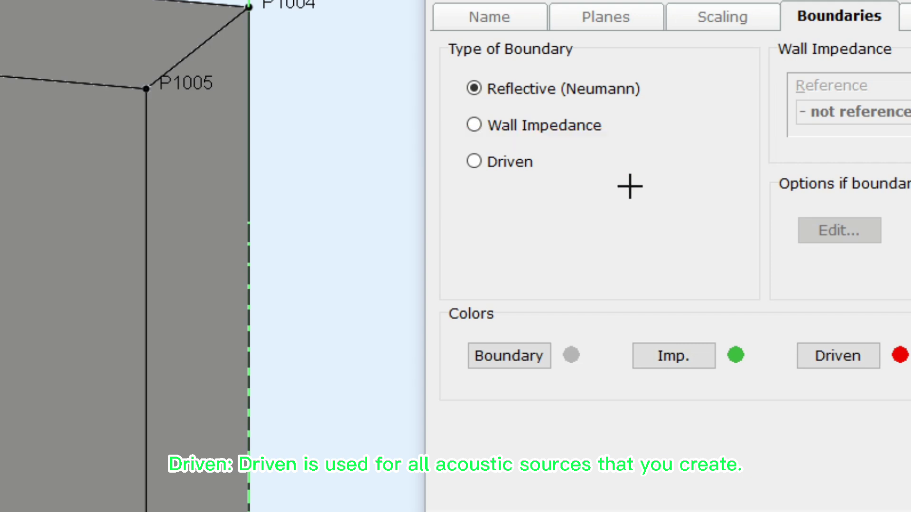
left_click_drag(442, 286, 910, 411)
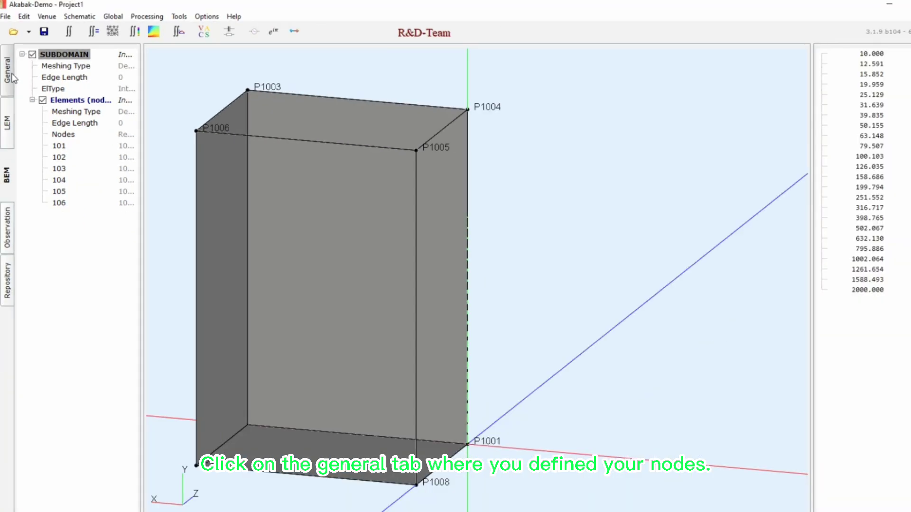
Add a Wall Impedance component under General and rename it 'Enclosure'
left_click(11, 74)
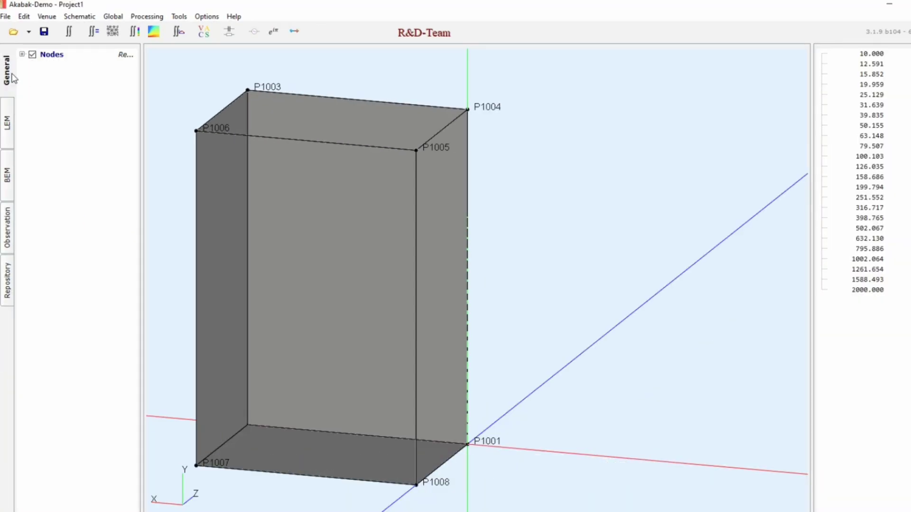
double_click(50, 94)
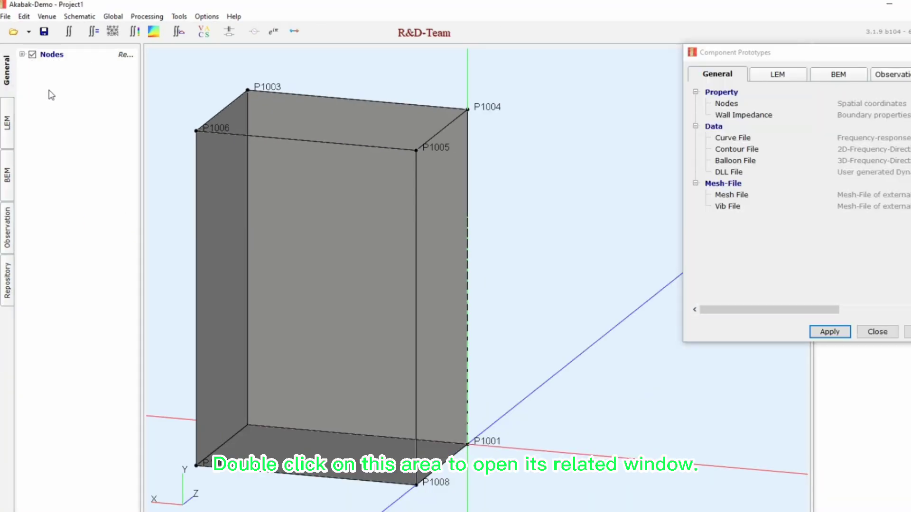
left_click(745, 116)
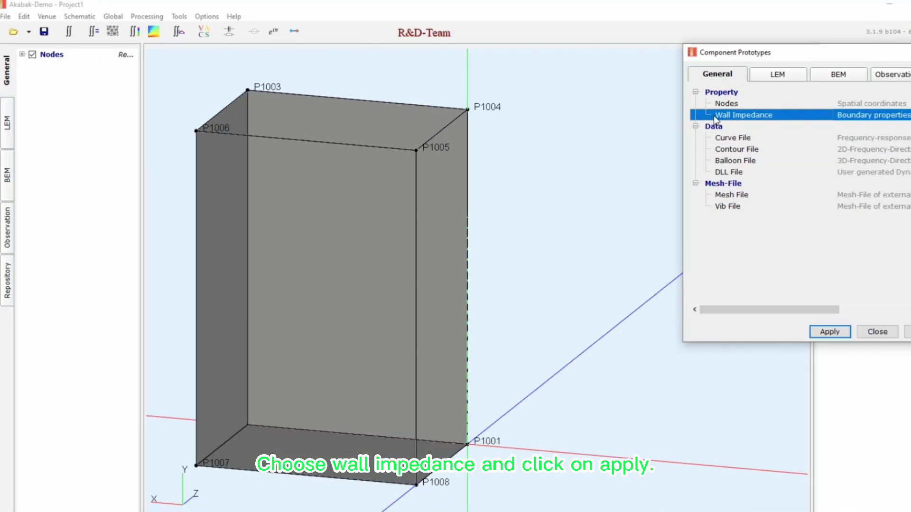
left_click(831, 332)
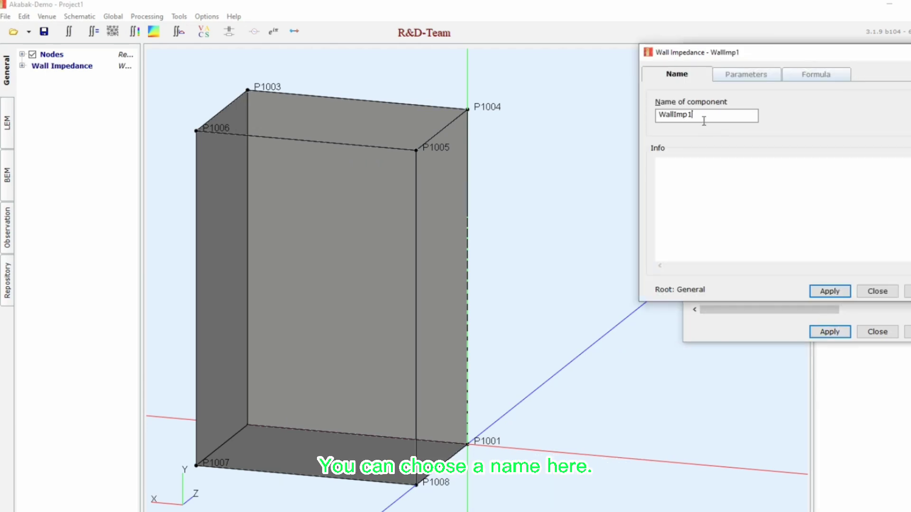
left_click_drag(693, 118, 656, 117)
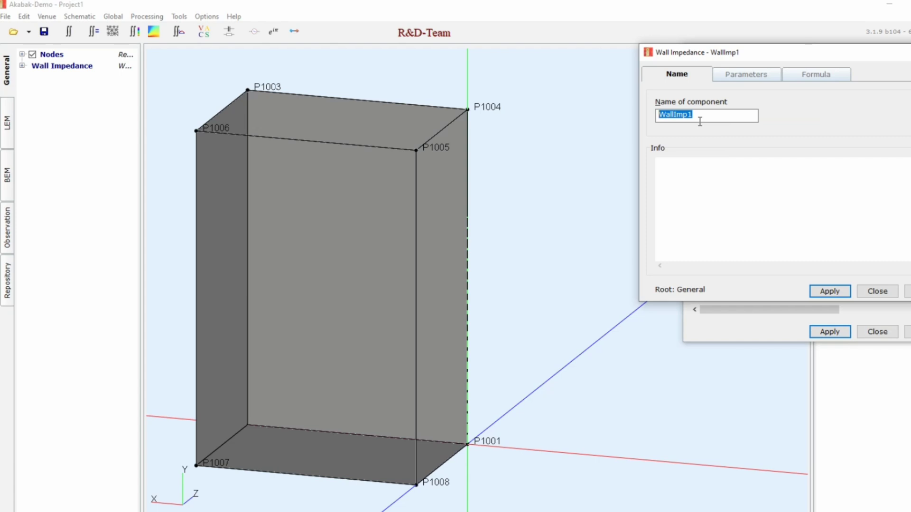
type("Encl")
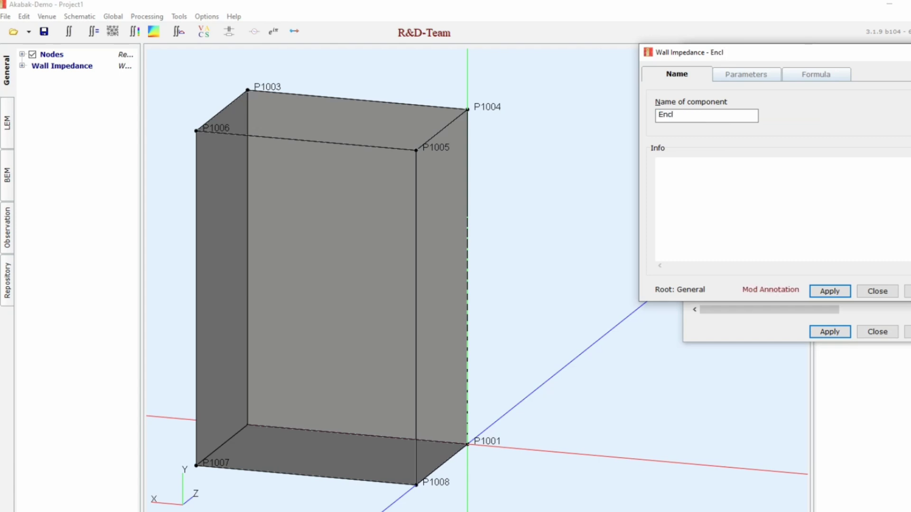
type("osure")
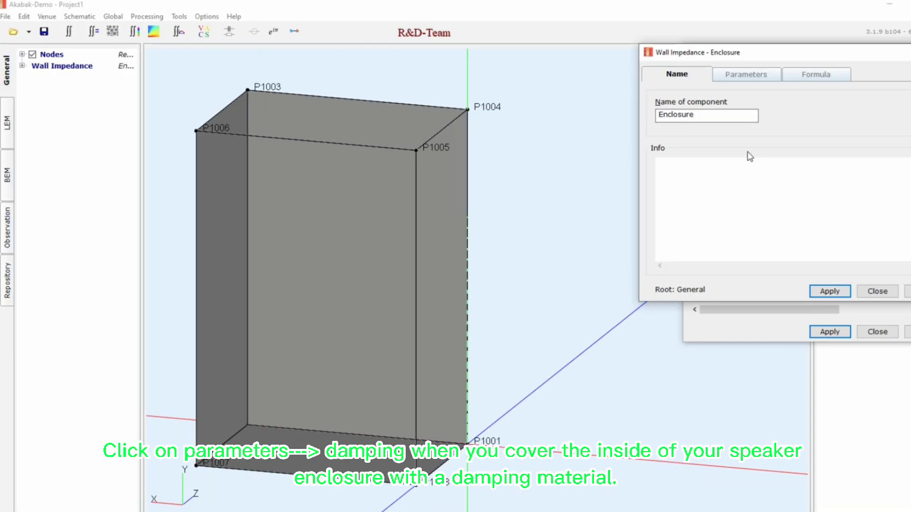
Set the Enclosure wall impedance to Damping with value 0.2, apply it, and close both dialogs
left_click(747, 76)
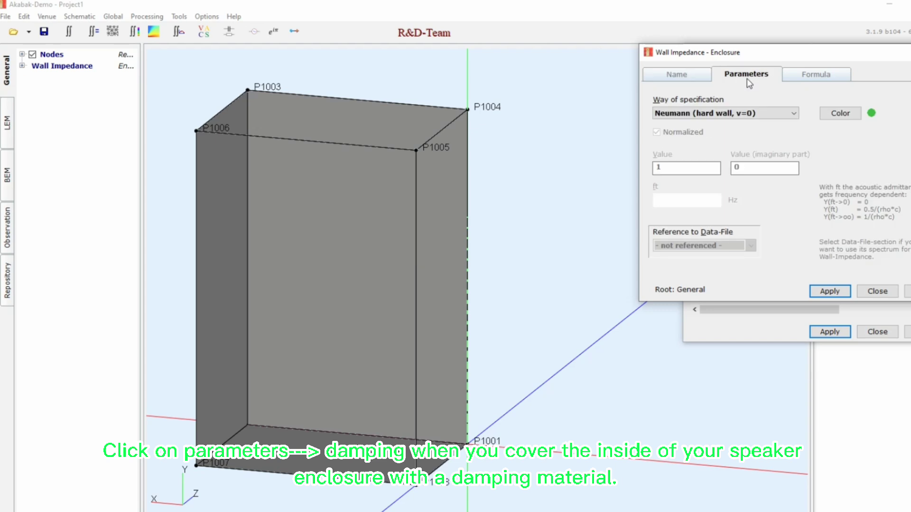
left_click(773, 113)
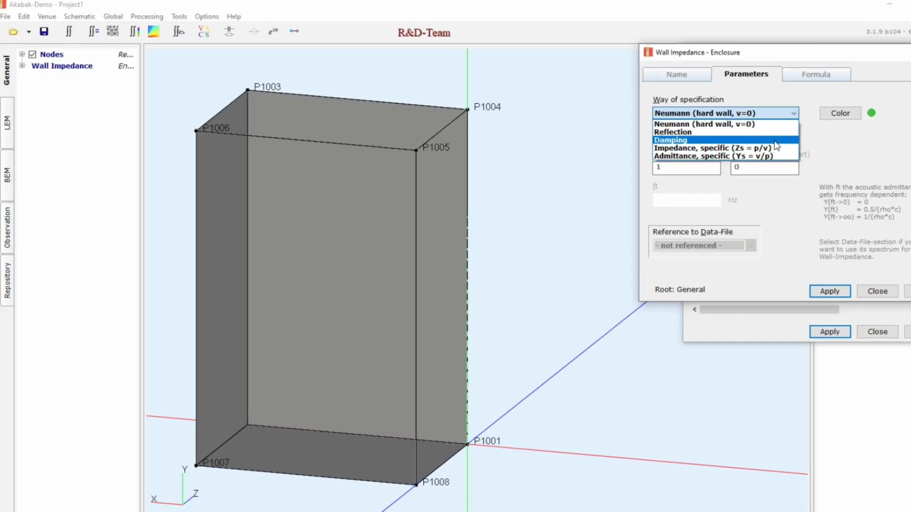
left_click(774, 141)
left_click(564, 192)
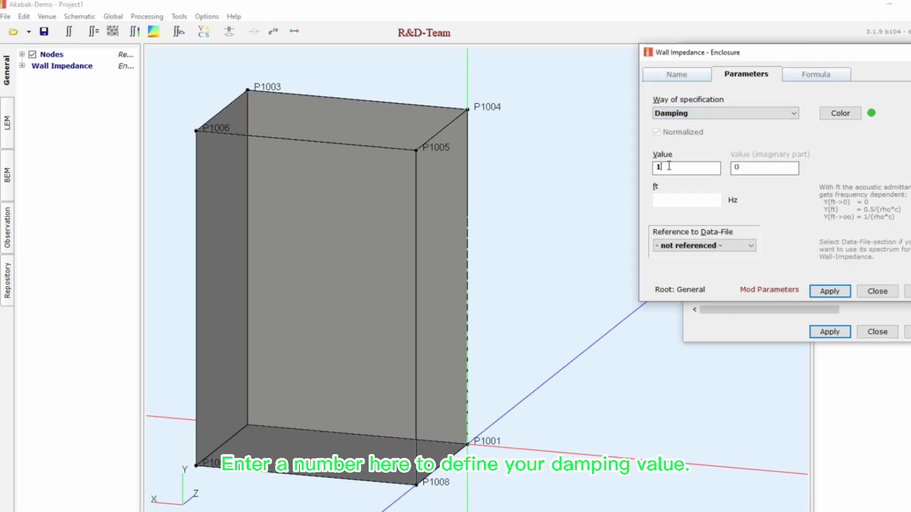
double_click(669, 166)
type("0.2")
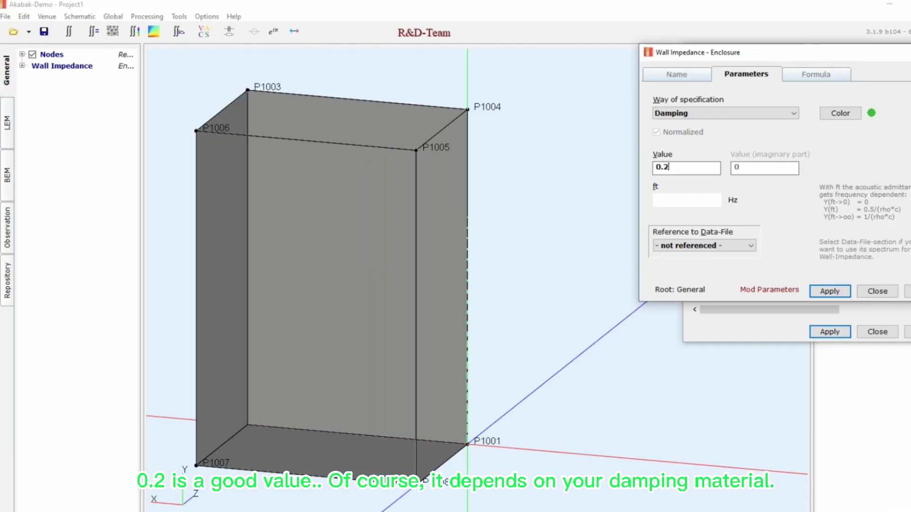
left_click(828, 291)
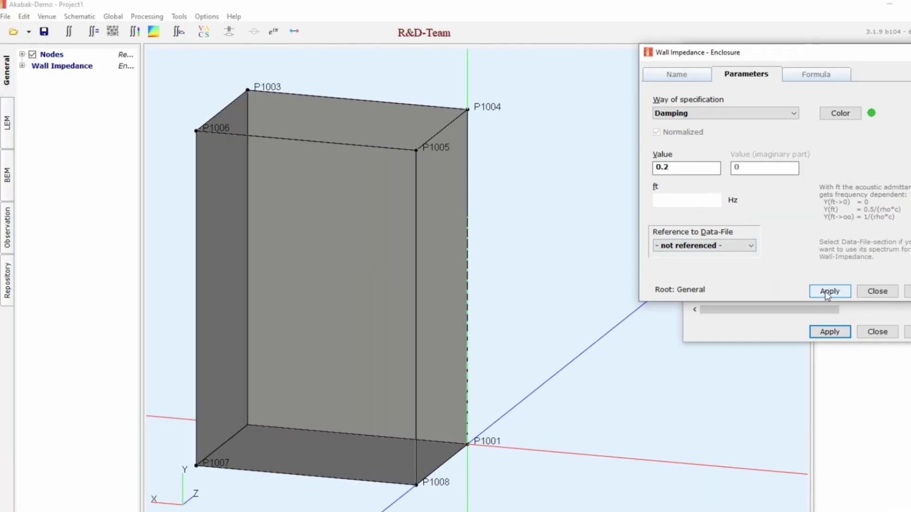
left_click(878, 291)
left_click(878, 332)
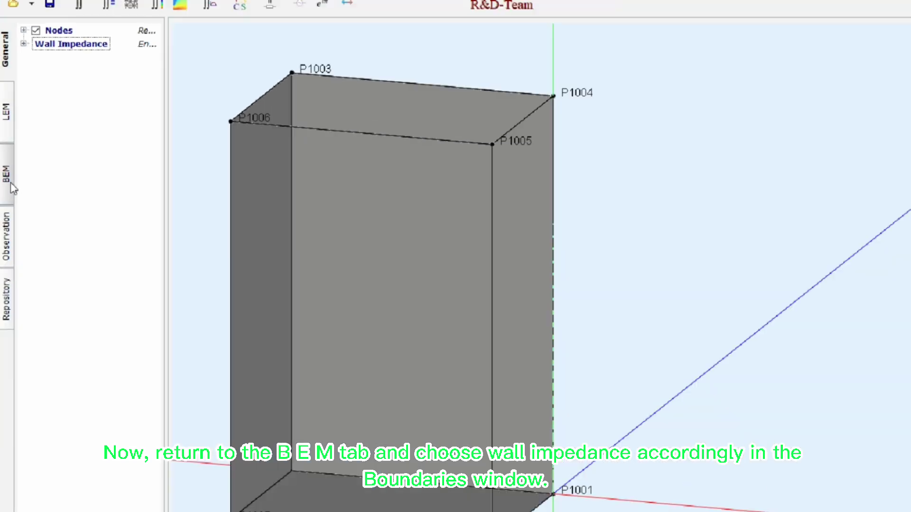
Give the Inside elements a Wall Impedance boundary referencing 'Wall Impedance - Enclosure' and apply it
left_click(11, 183)
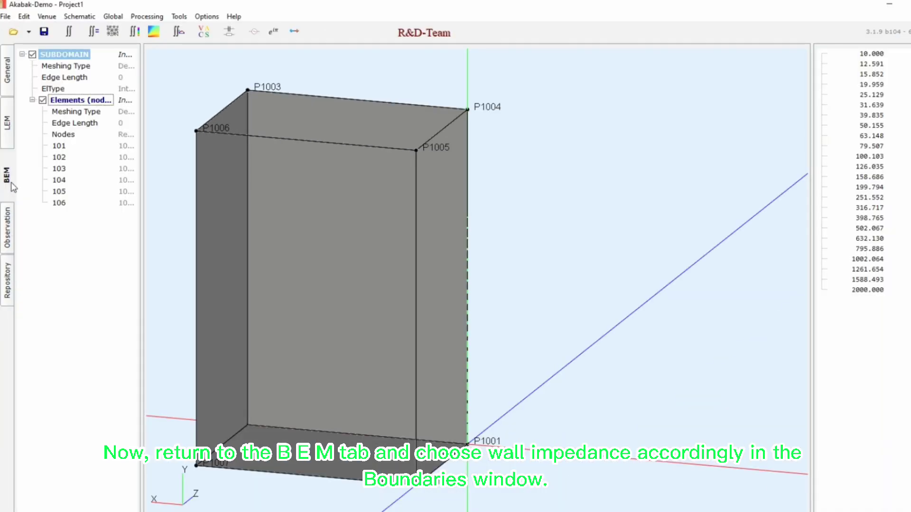
left_click(88, 101)
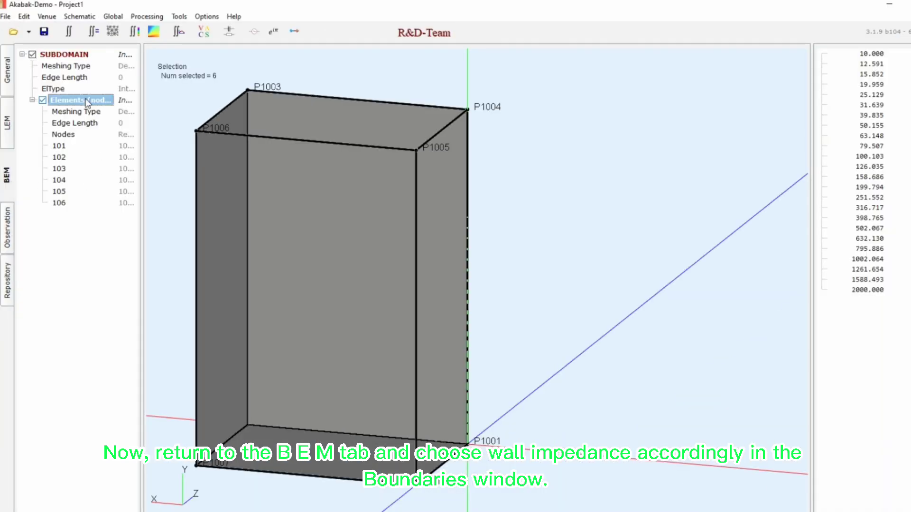
double_click(87, 101)
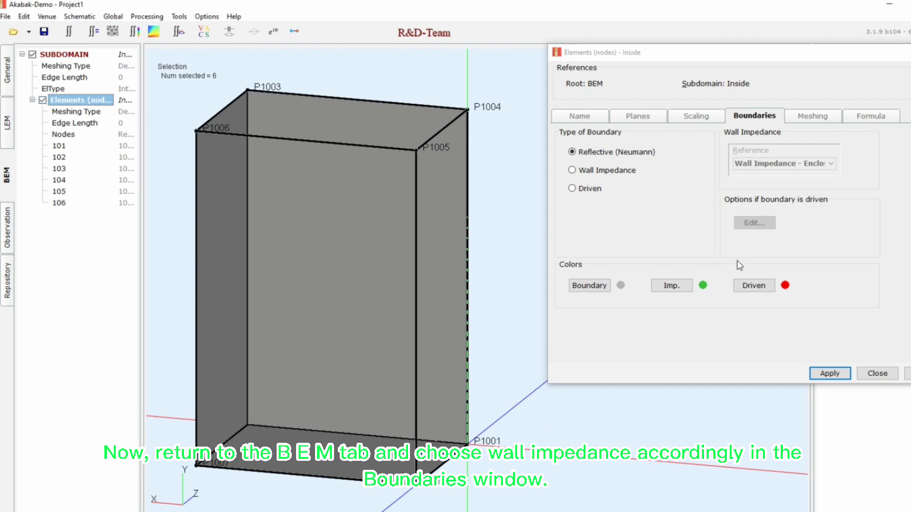
left_click(614, 179)
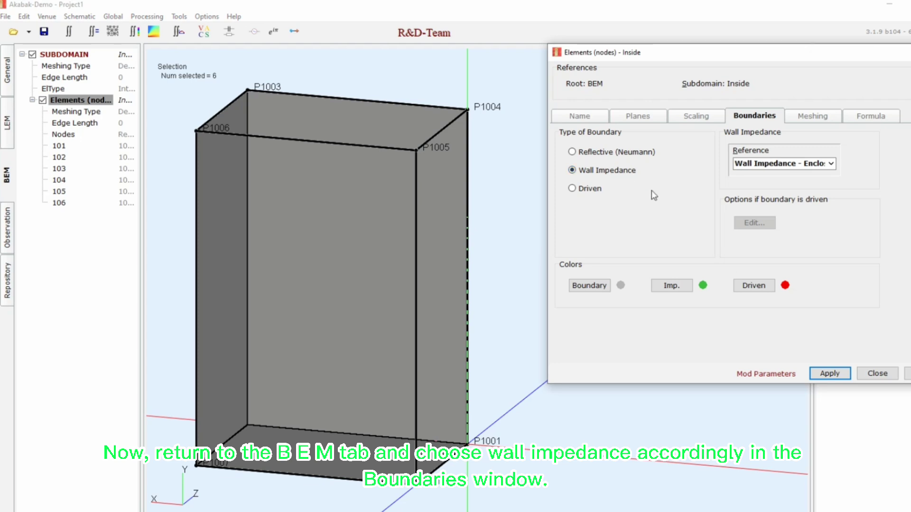
left_click(831, 163)
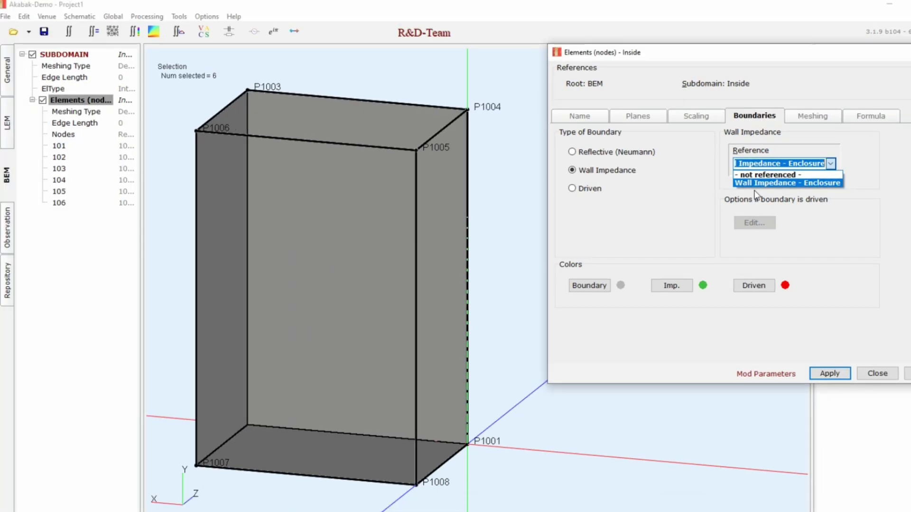
left_click(754, 189)
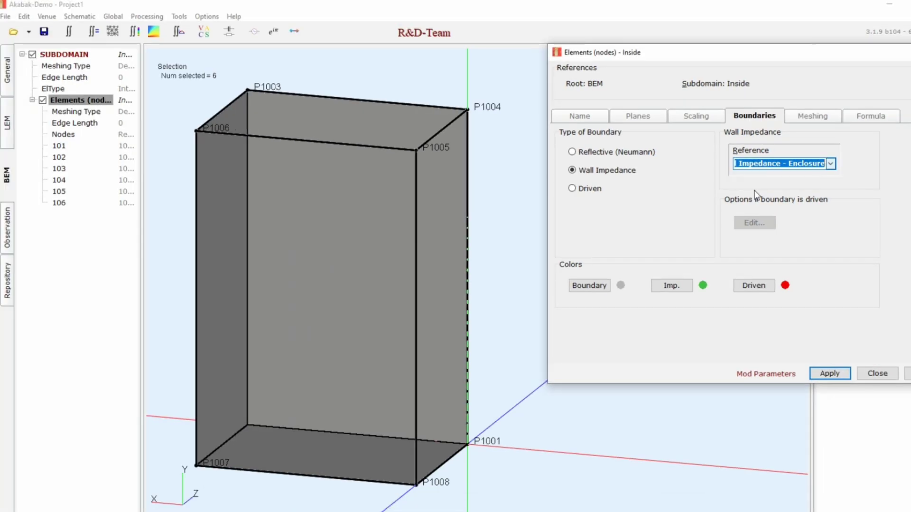
left_click(829, 375)
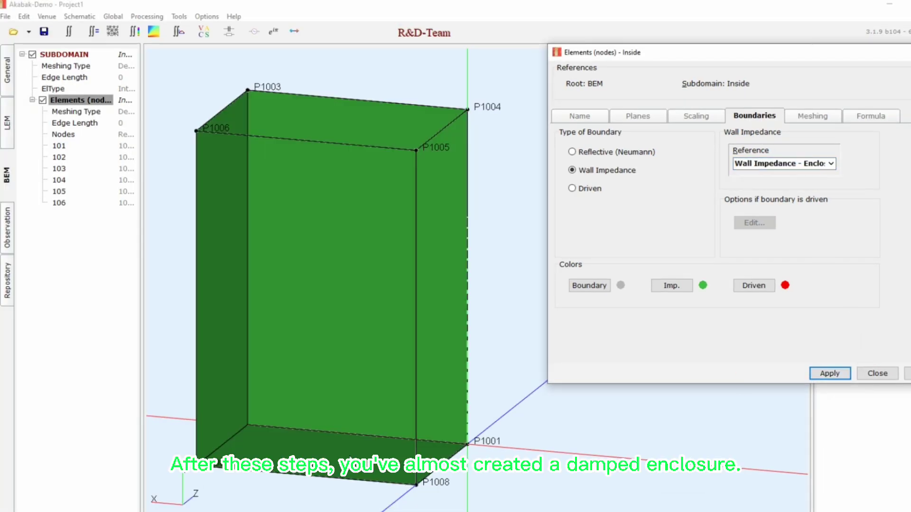
left_click(878, 373)
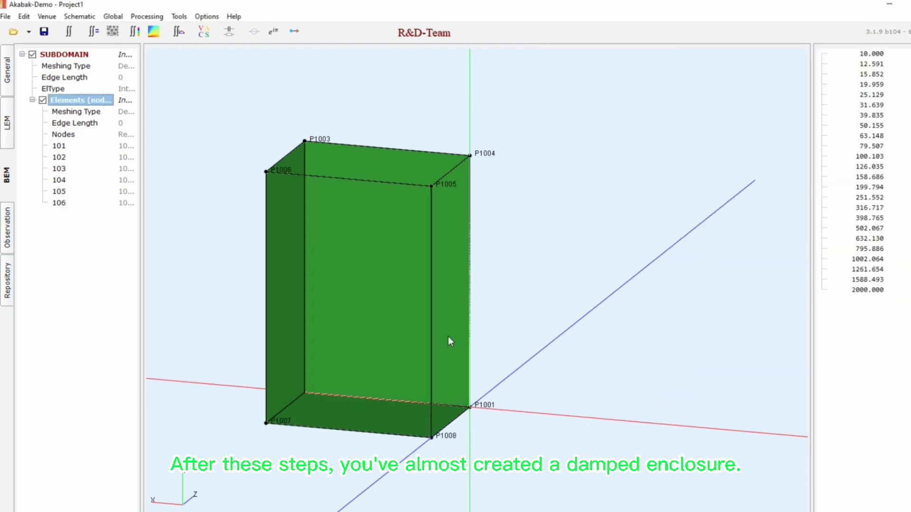
Rotate the green enclosure from a near-front view to an oblique, zoomed-out view
left_click_drag(773, 394, 491, 364)
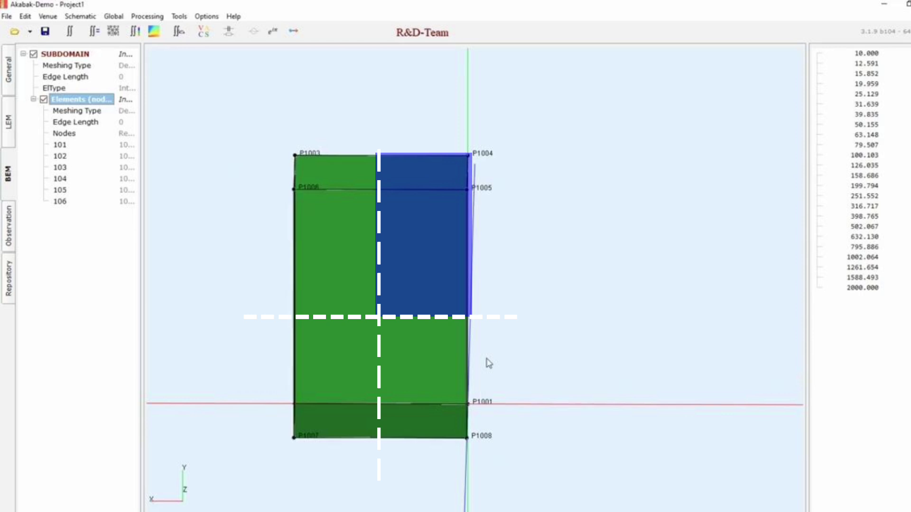
left_click_drag(489, 364, 330, 368)
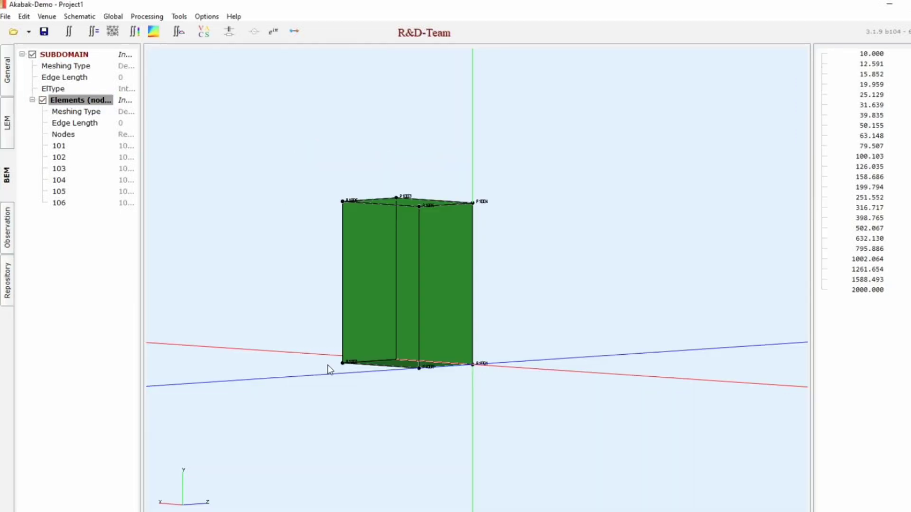
Open the Rectangle1 nodes' properties on the Points coordinate table
left_click(8, 78)
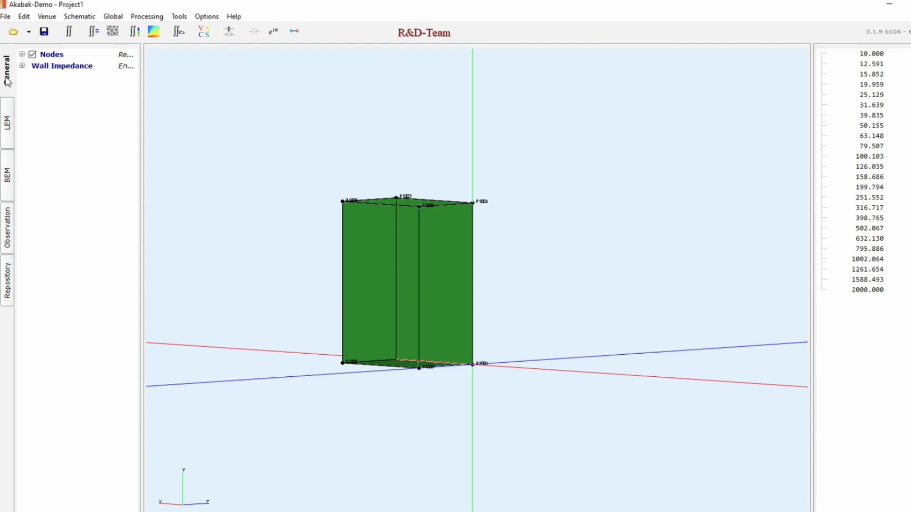
left_click(58, 55)
double_click(58, 55)
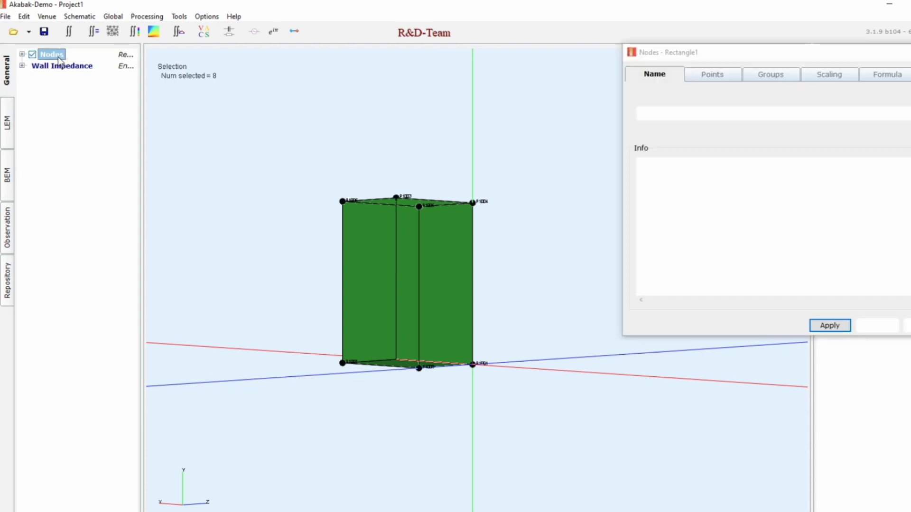
left_click(722, 80)
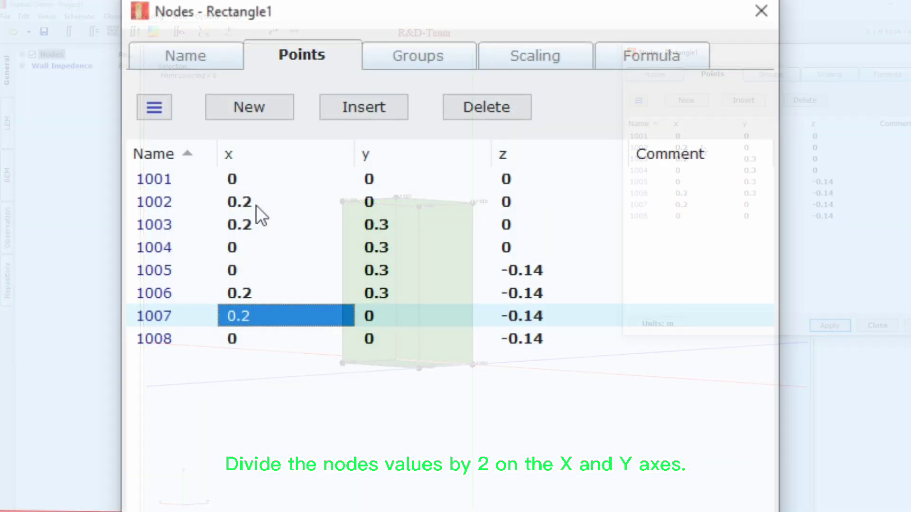
Change x from 0.2 to 0.1 for nodes 1002–1003 and y from 0.3 to 0.15 for nodes 1003–1004
left_click(256, 205)
type("0.1")
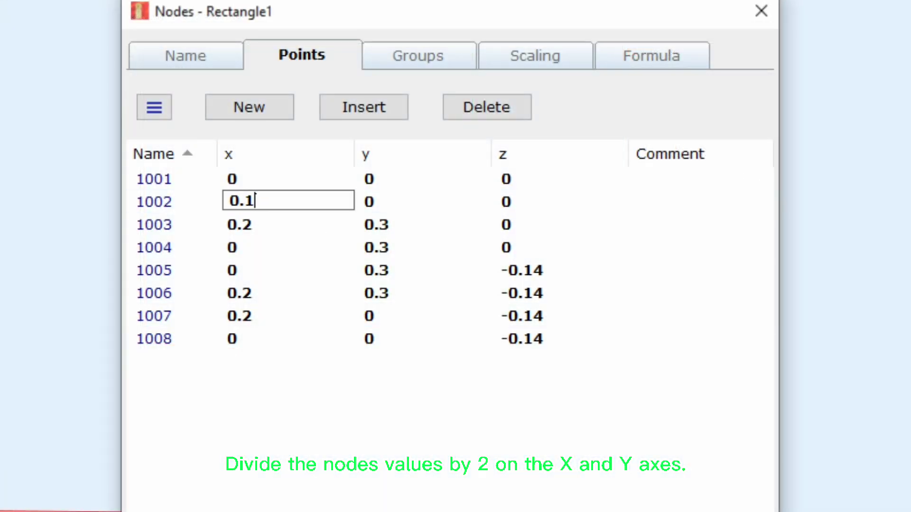
key("Return")
type("0.1")
key("Tab")
type("0.15")
key("Return")
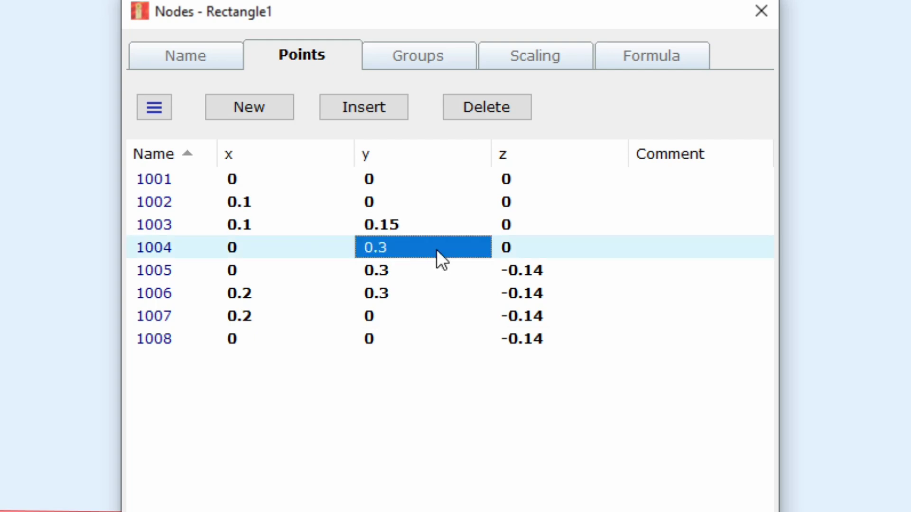
type("0.15")
key("Return")
Continue halving: set y to 0.15 for nodes 1005–1006 and x to 0.1 for node 1006 onward
type("0.15")
key("Return")
type("0.15")
left_click(280, 302)
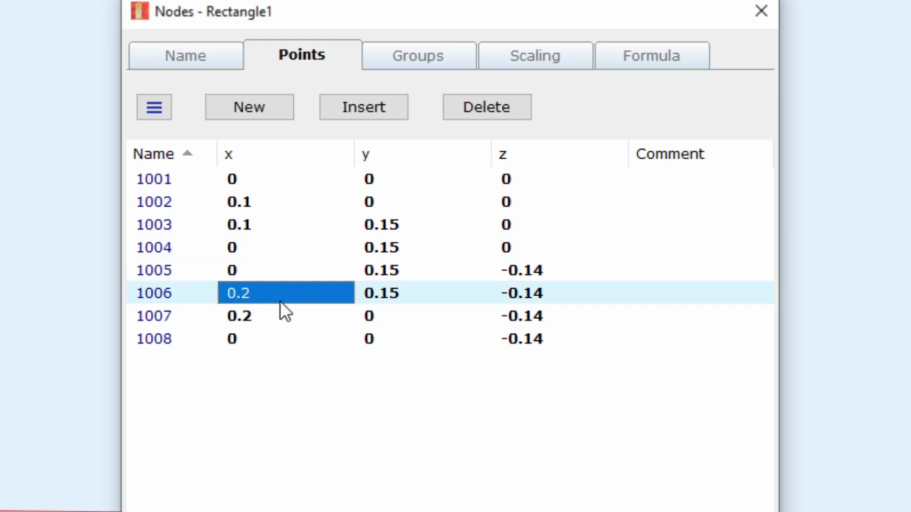
type("0.1")
key("Return")
type("0.1")
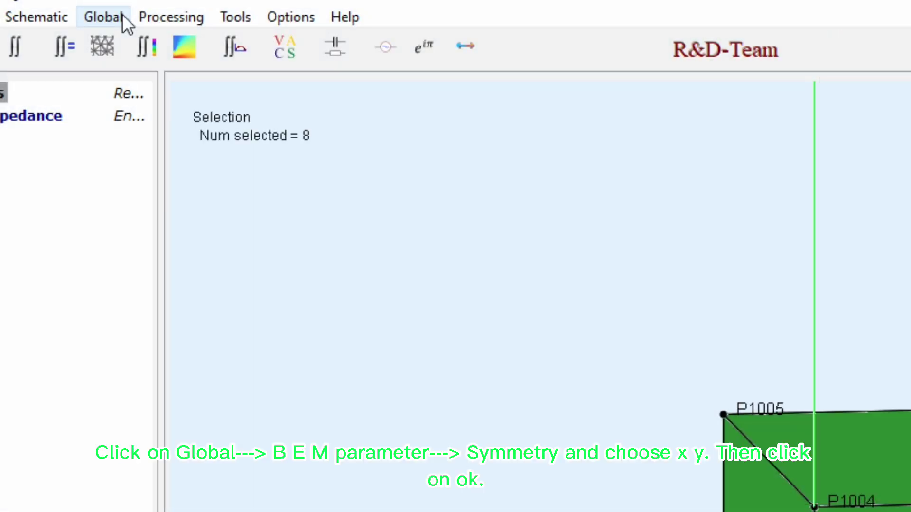
Set the BEM Parameters symmetry to xy and confirm with OK
left_click(123, 14)
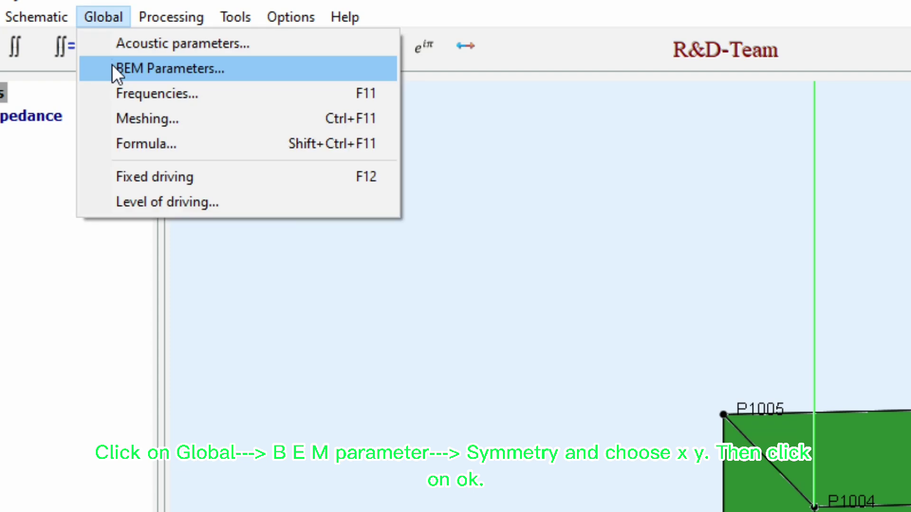
left_click(113, 69)
left_click(567, 235)
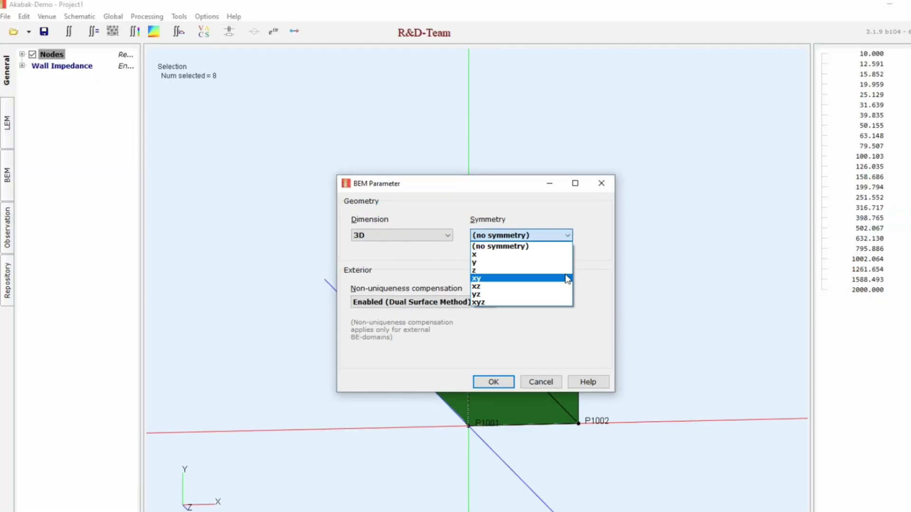
left_click(567, 282)
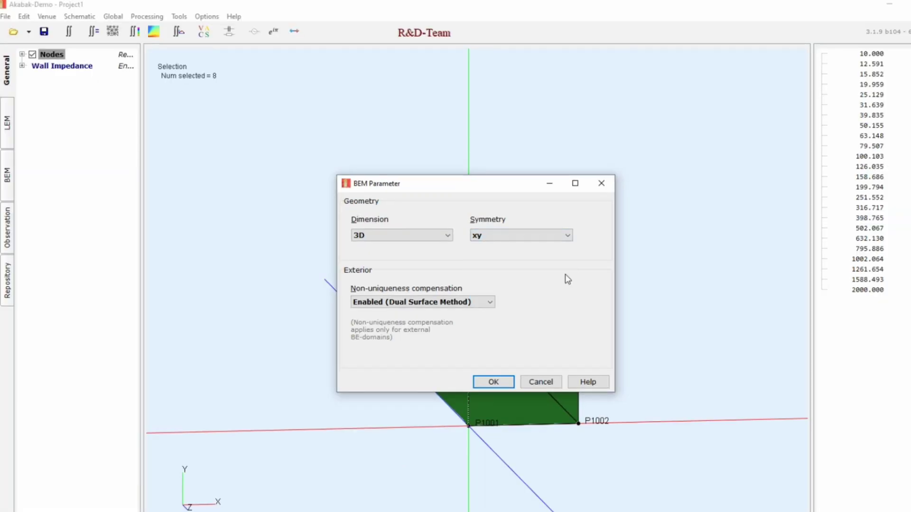
left_click(493, 382)
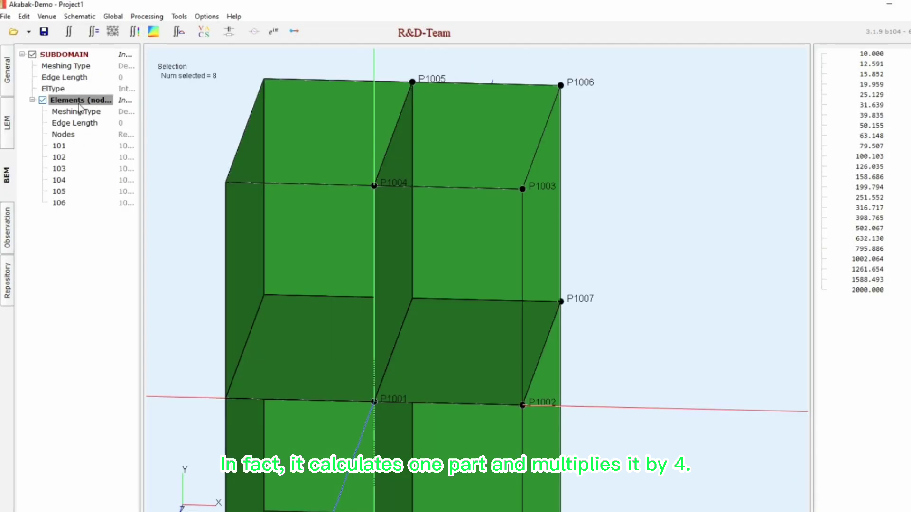
Open the Inside elements' properties, select element 105, and highlight row 105 in the Planes list
double_click(80, 100)
left_click_drag(363, 255, 451, 263)
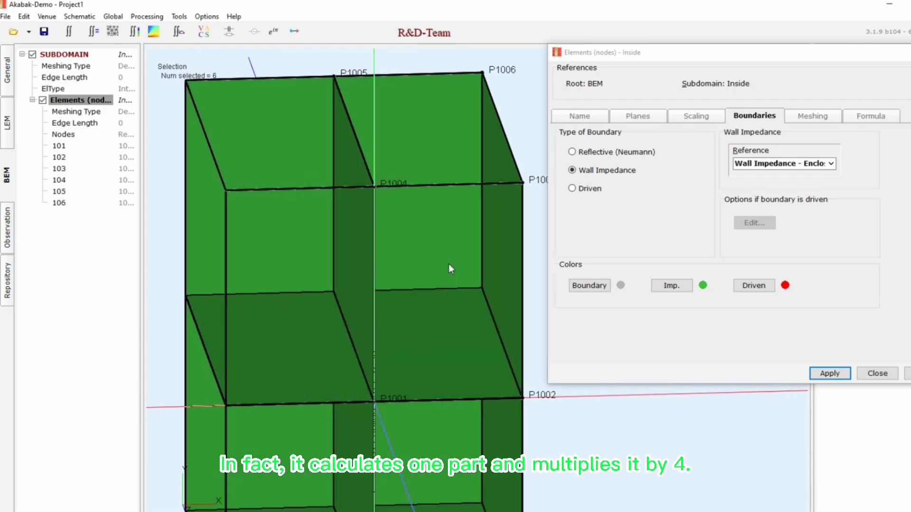
left_click(449, 264)
mouse_move(353, 220)
left_mouse_down()
mouse_move(356, 260)
mouse_move(352, 244)
mouse_move(359, 251)
left_mouse_up()
left_click_drag(445, 329, 445, 361)
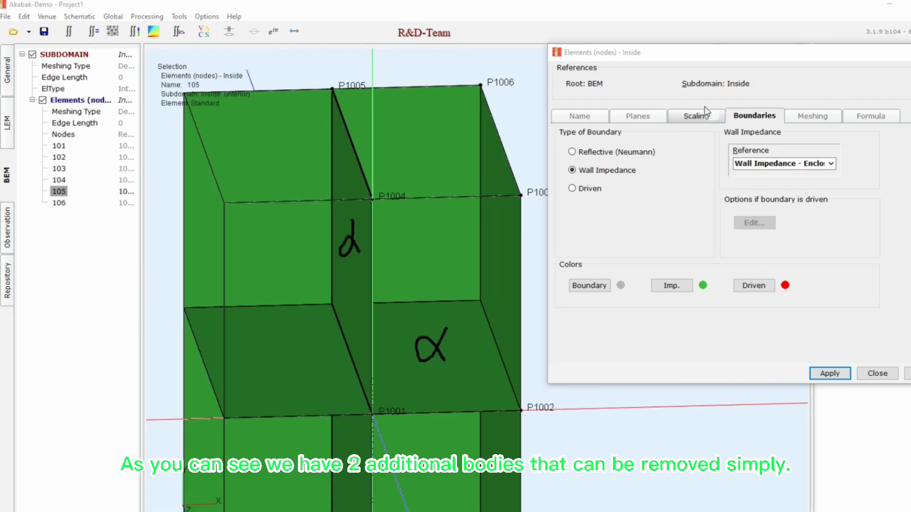
left_click(617, 118)
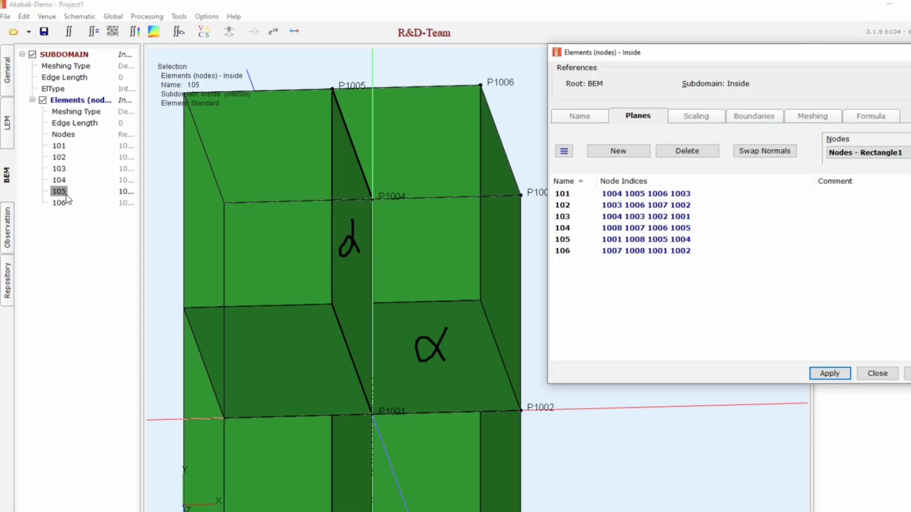
left_click(619, 240)
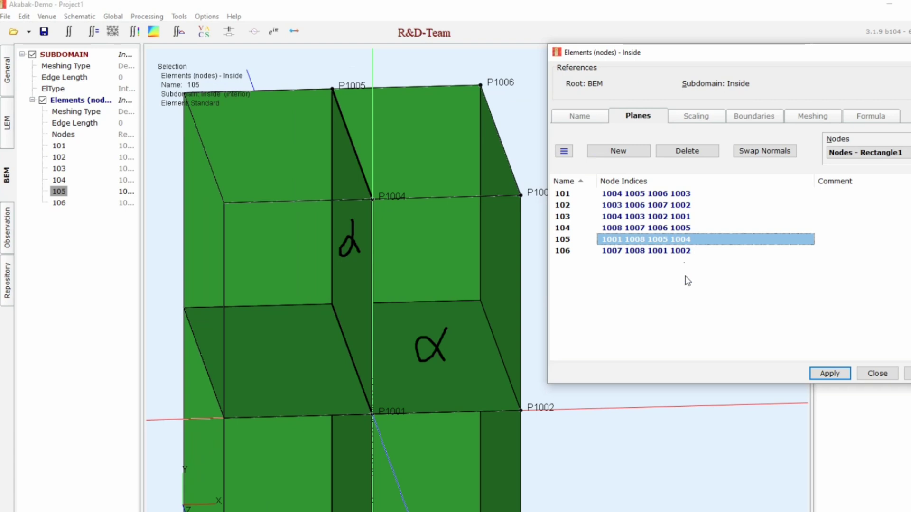